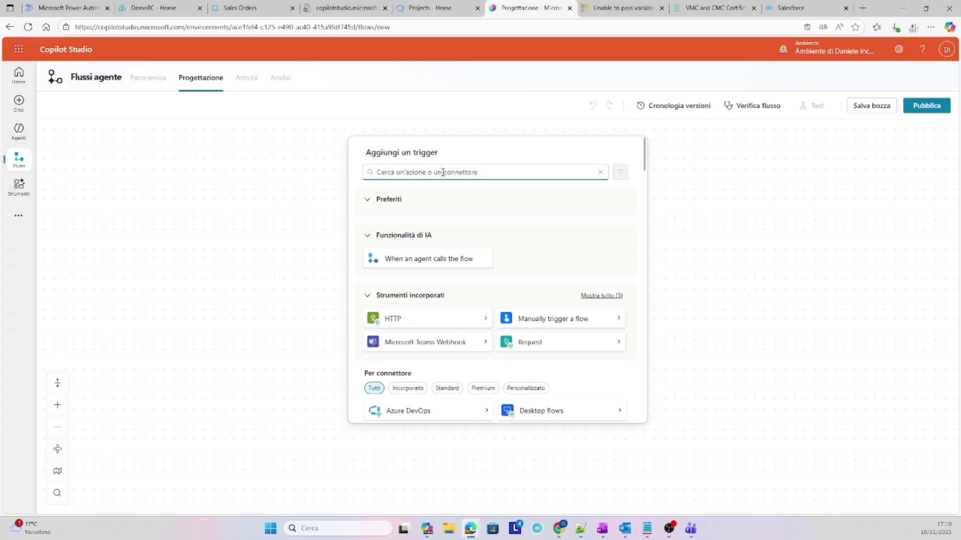
# Step: Add the "When an agent calls the flow" trigger and give it a File input named inputFile
pyautogui.write('copilot')
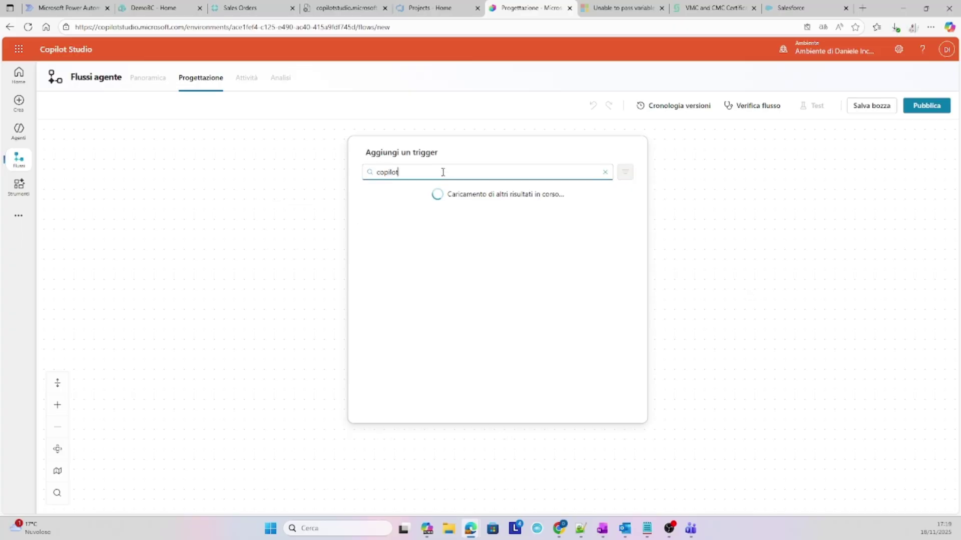
pyautogui.click(420, 242)
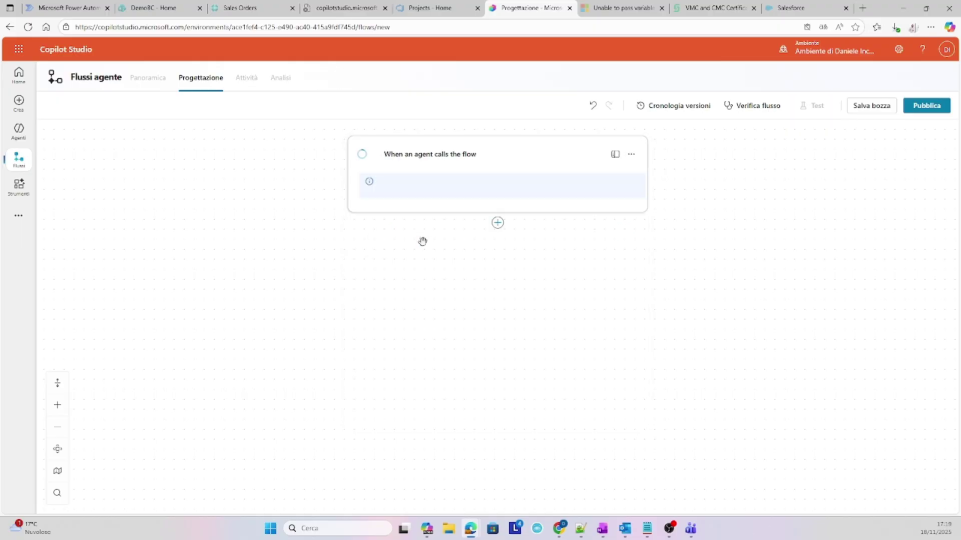
pyautogui.click(422, 185)
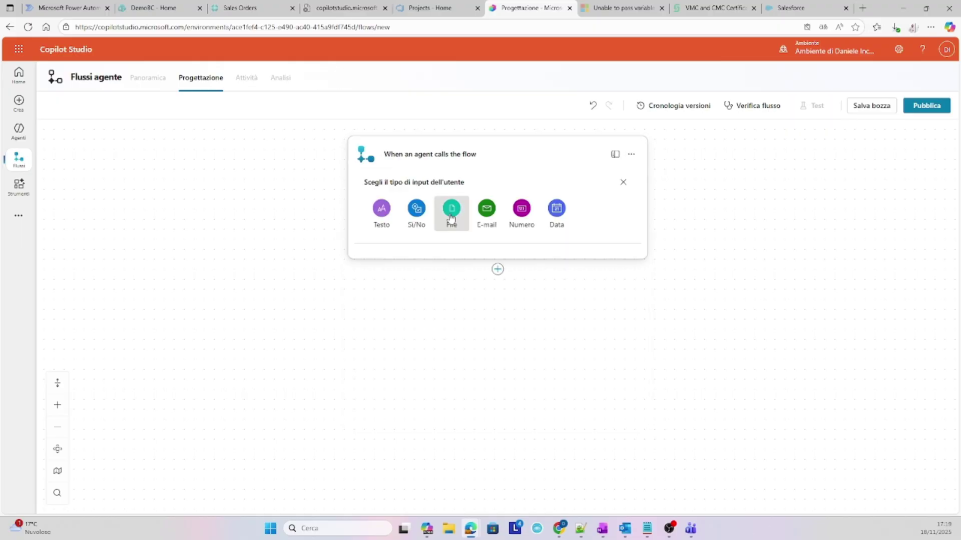
pyautogui.click(450, 217)
pyautogui.tripleClick(414, 185)
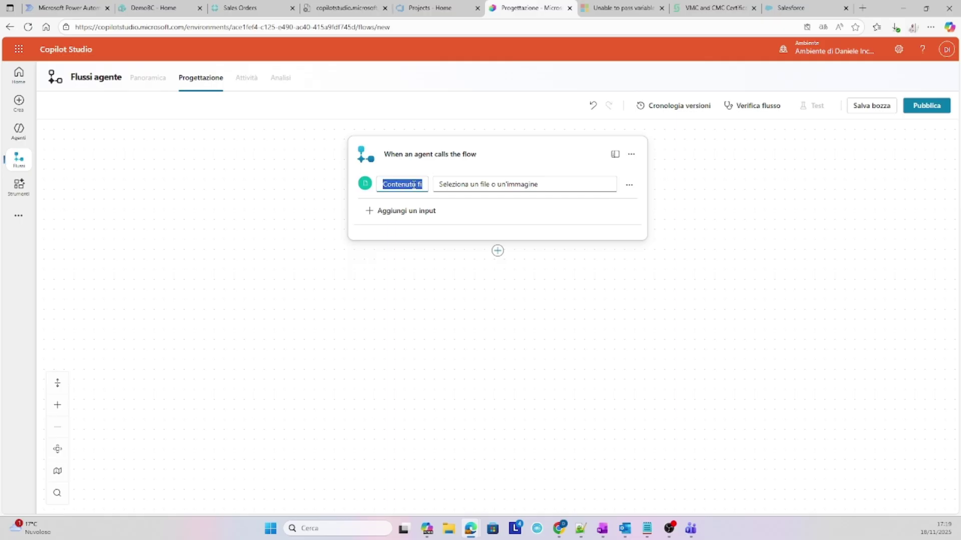
pyautogui.write('inputFile')
pyautogui.click(458, 260)
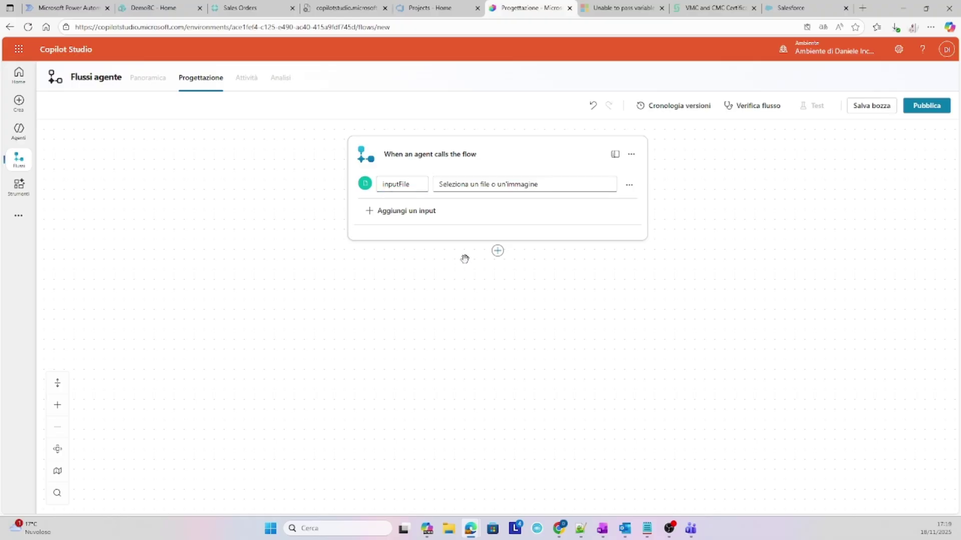
# Step: Add an Initialize variable action after the trigger, naming the variable base64 with type String
pyautogui.click(426, 216)
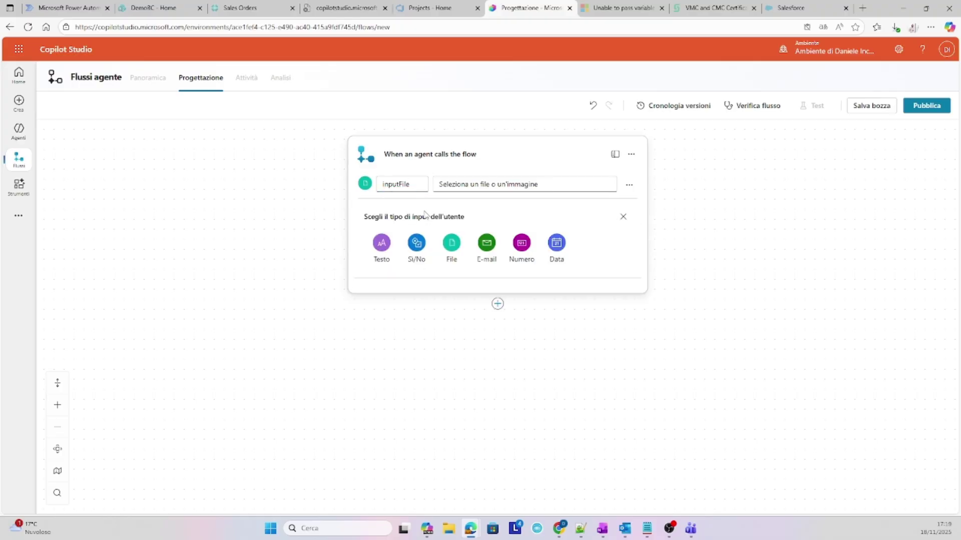
pyautogui.click(497, 303)
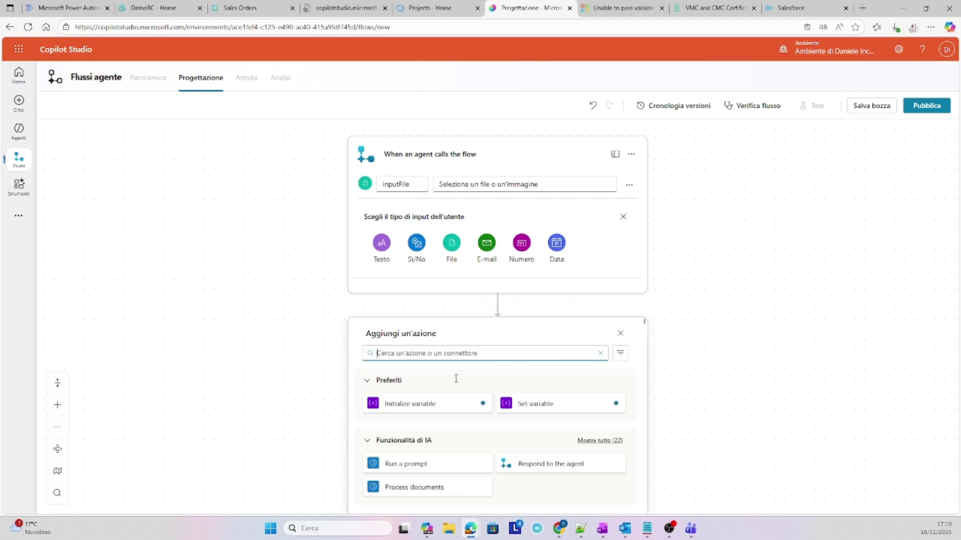
pyautogui.click(455, 406)
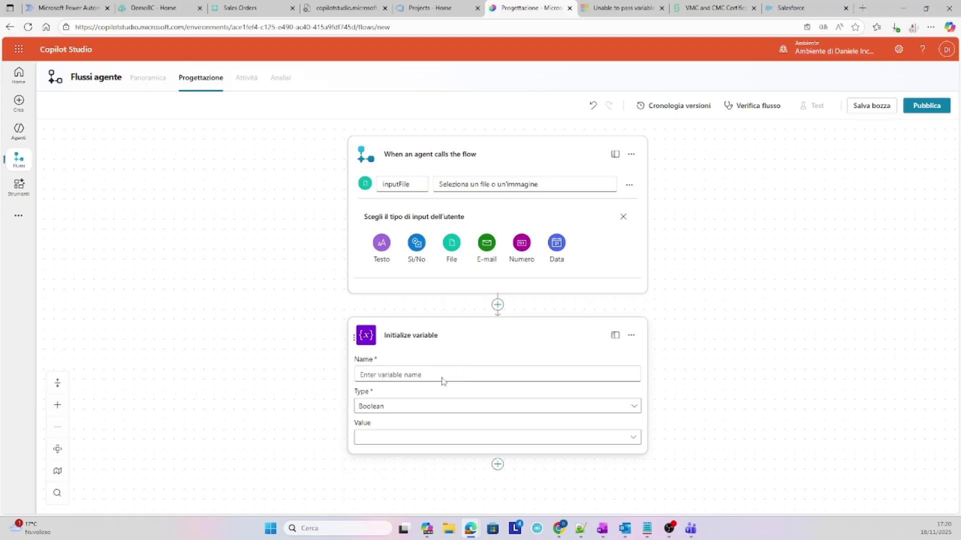
pyautogui.click(440, 378)
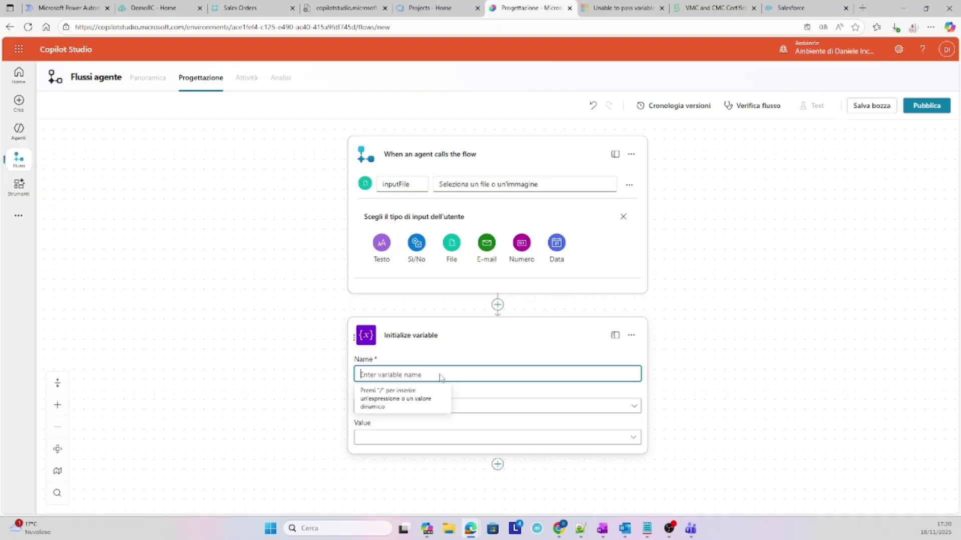
pyautogui.write('base64')
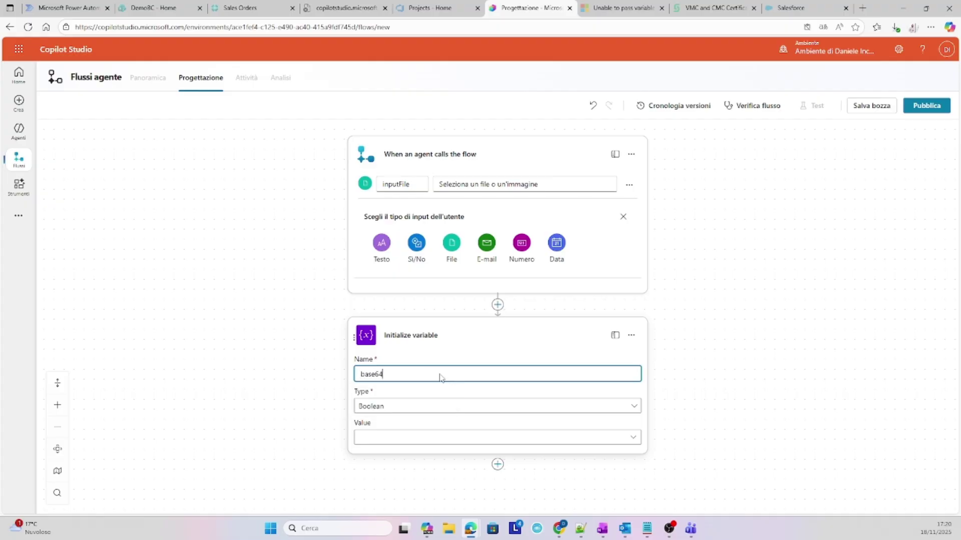
pyautogui.click(438, 405)
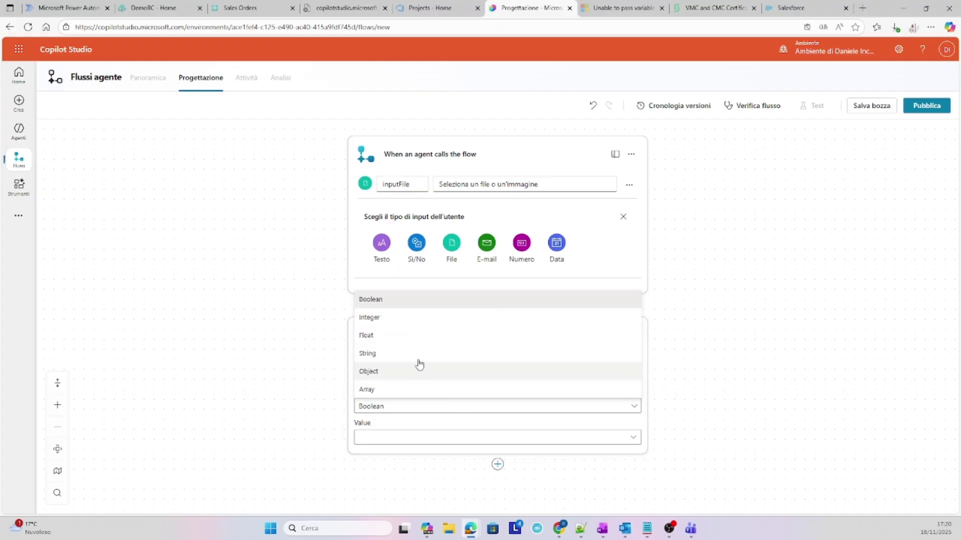
pyautogui.click(412, 353)
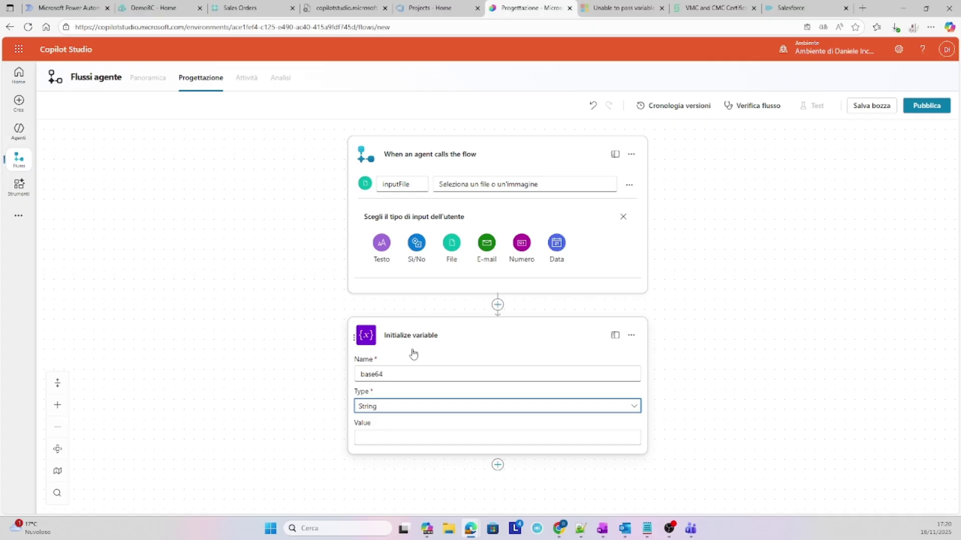
pyautogui.click(329, 397)
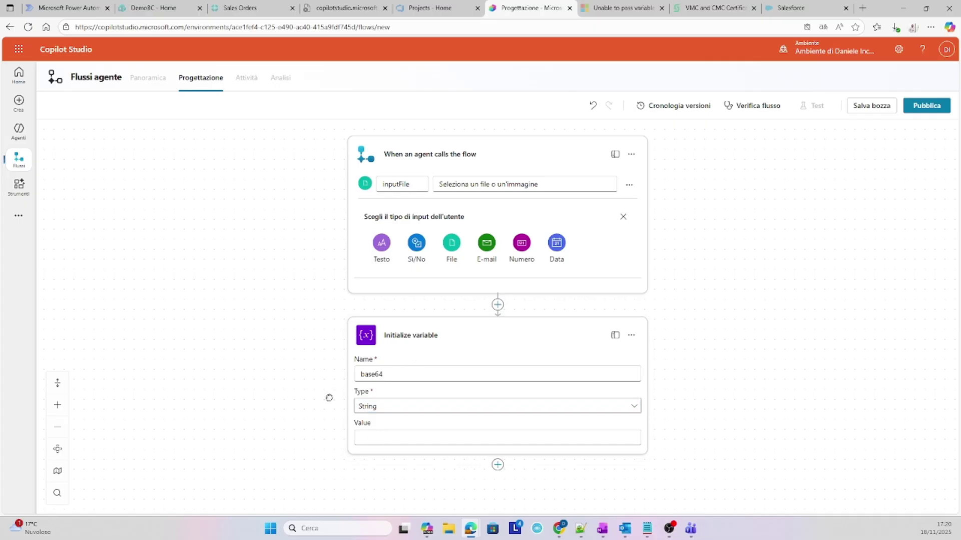
# Step: Save the agent flow as a draft and publish it
pyautogui.click(870, 105)
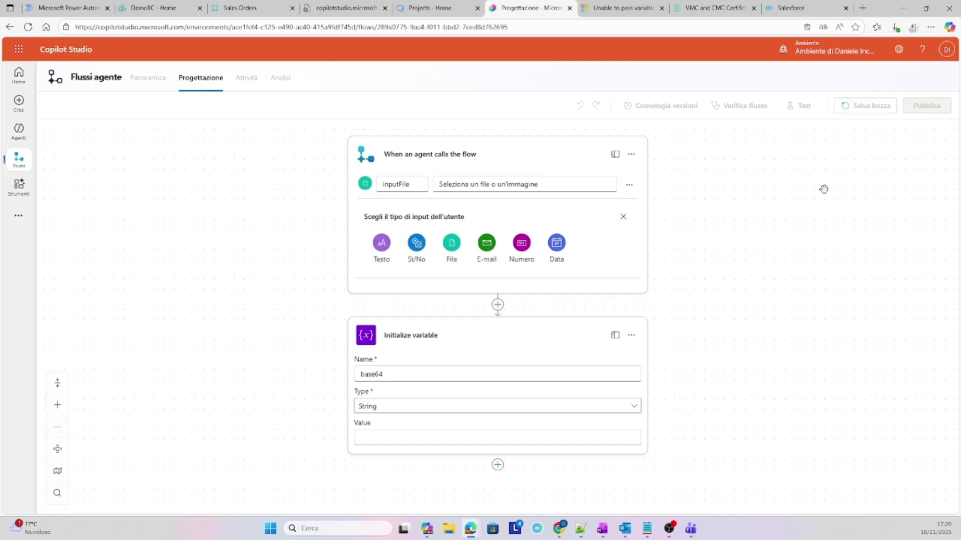
pyautogui.hotkey('ctrl', 's')
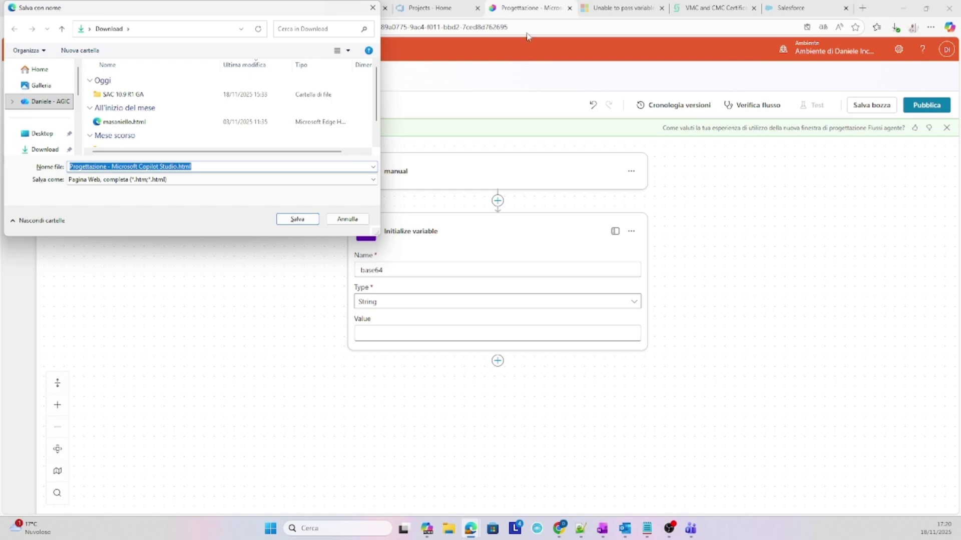
pyautogui.click(372, 7)
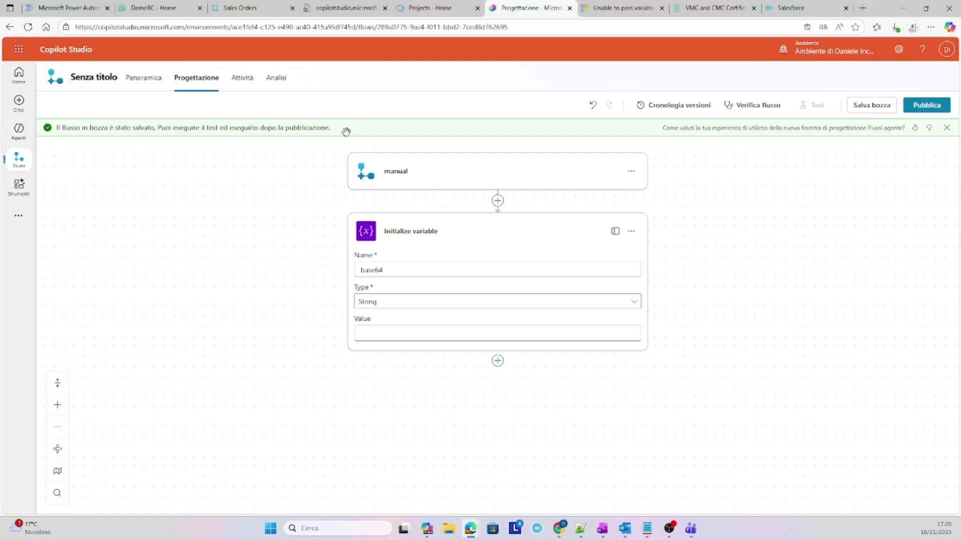
pyautogui.click(927, 105)
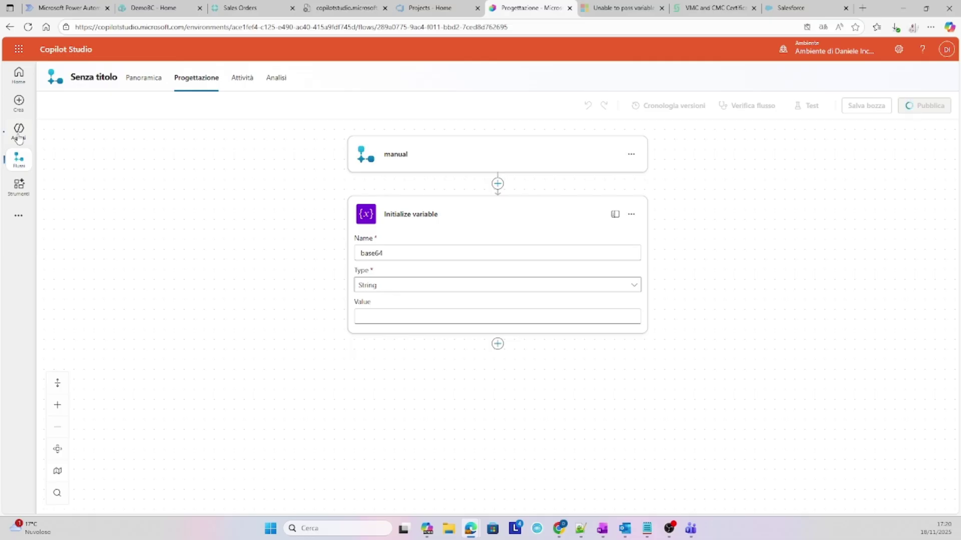
# Step: Open the DevOps User Story Finder agent and create a new blank topic in it
pyautogui.click(19, 131)
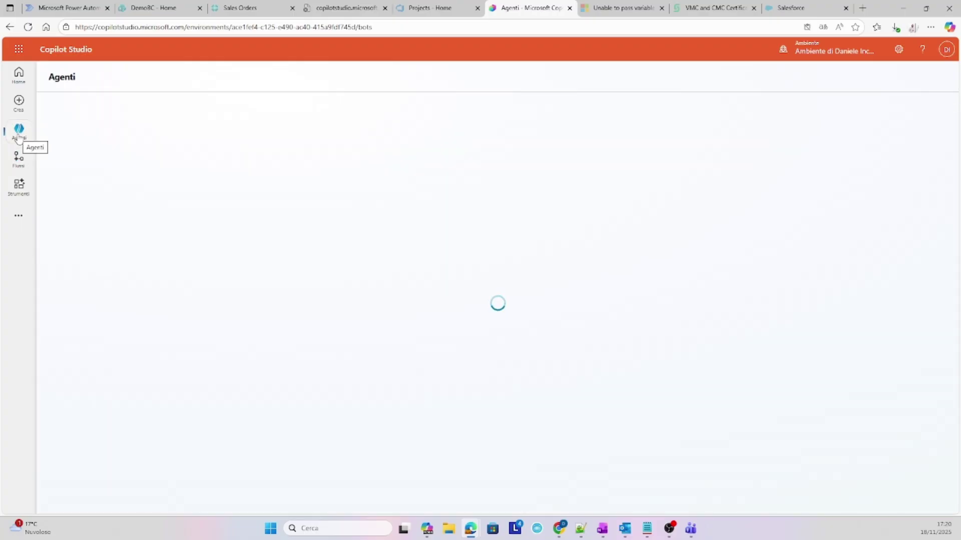
pyautogui.click(145, 172)
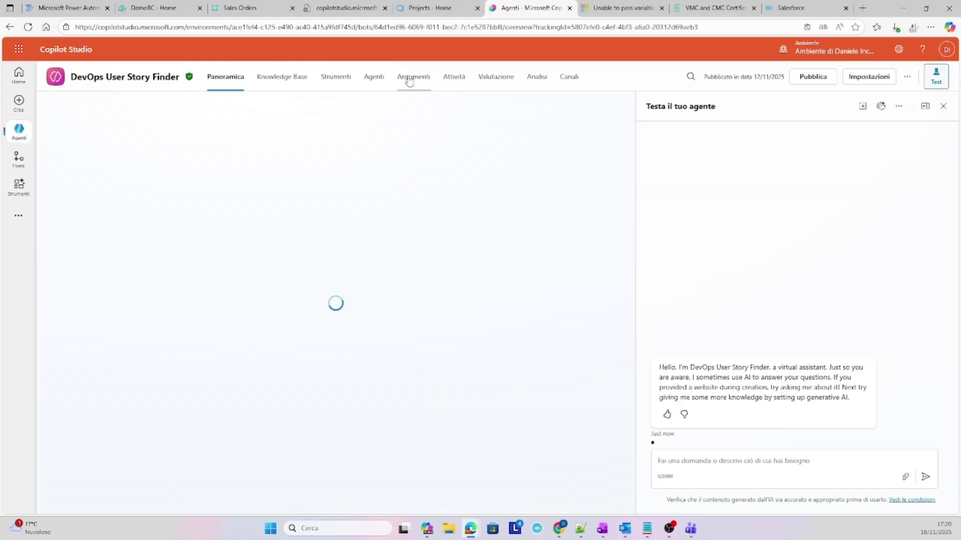
pyautogui.click(409, 79)
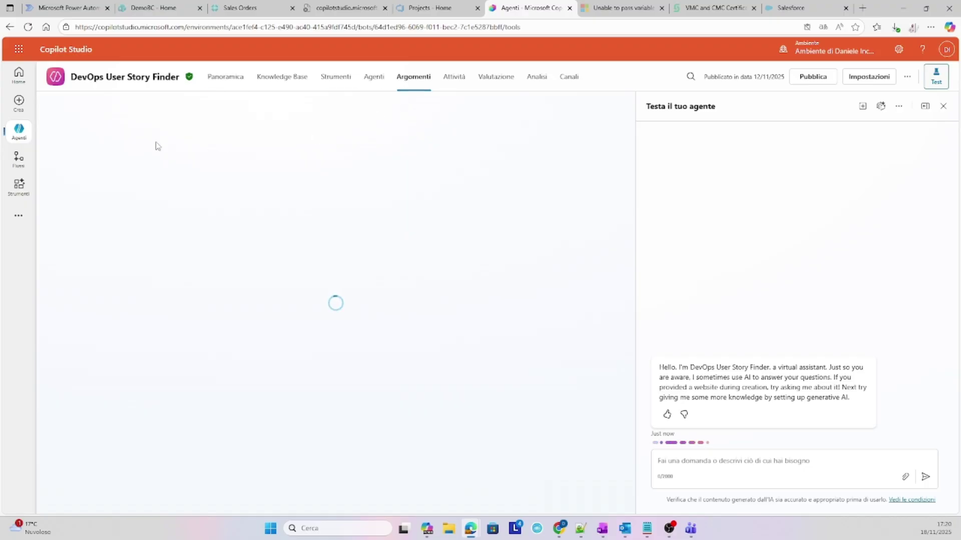
pyautogui.click(106, 114)
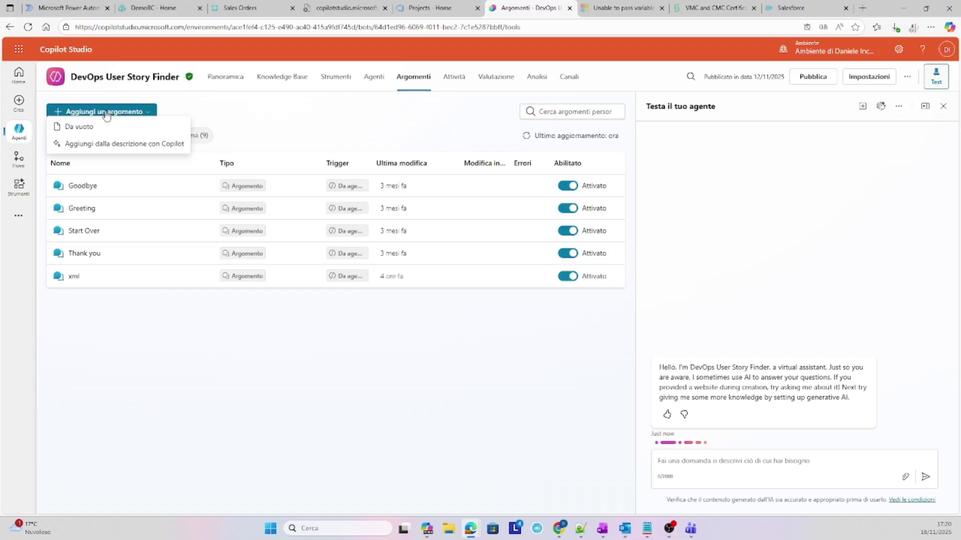
pyautogui.click(118, 133)
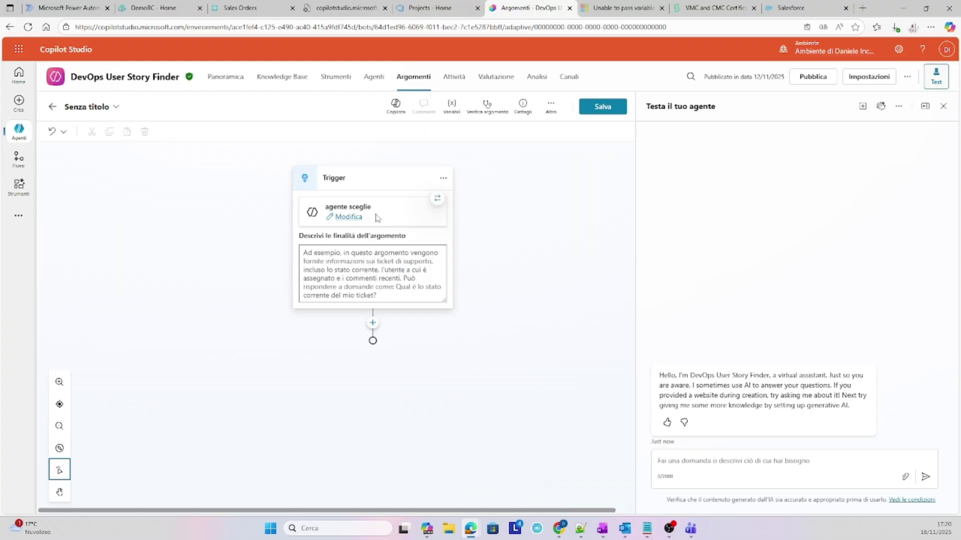
pyautogui.click(373, 324)
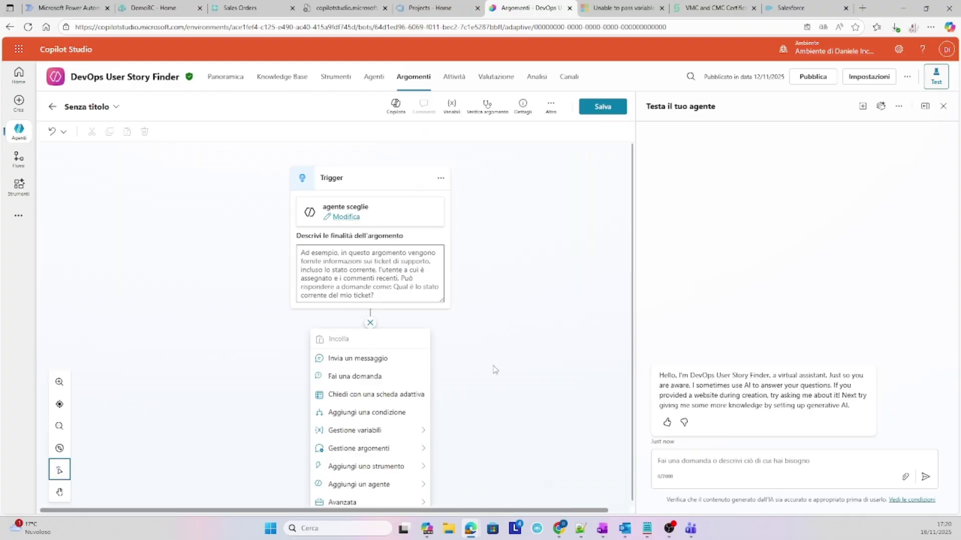
pyautogui.moveTo(494, 369); pyautogui.dragTo(493, 284)
pyautogui.click(551, 352)
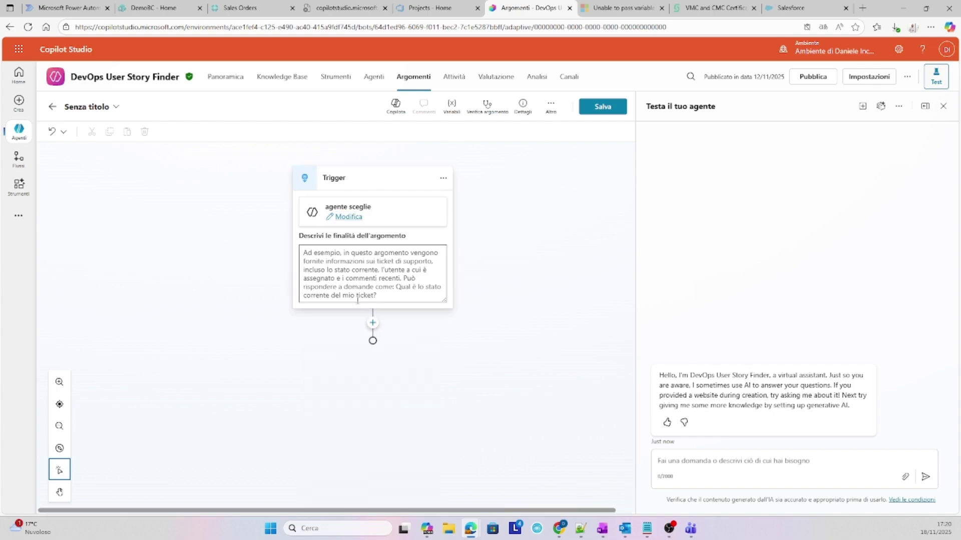
# Step: Add the "Senza titolo" flow as a tool node below the topic's trigger
pyautogui.click(373, 324)
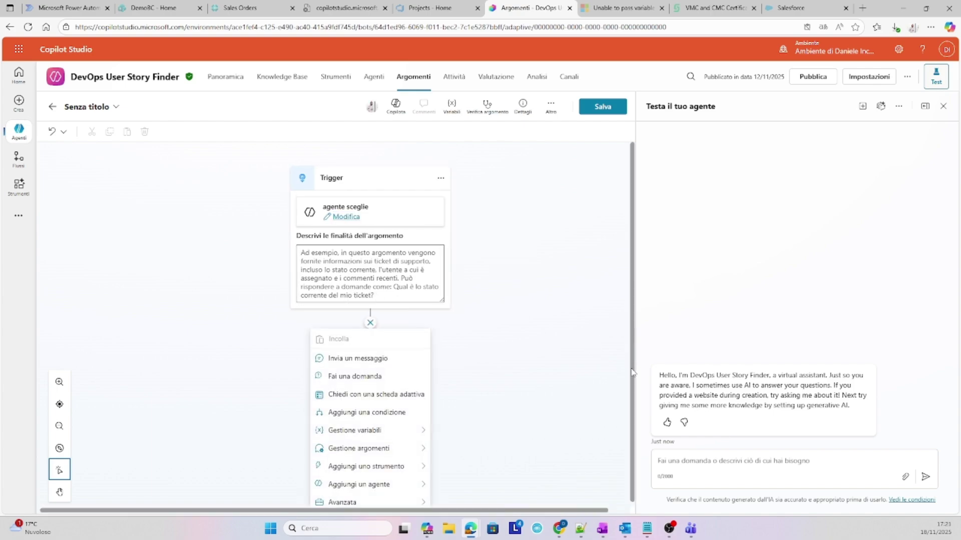
pyautogui.moveTo(411, 465)
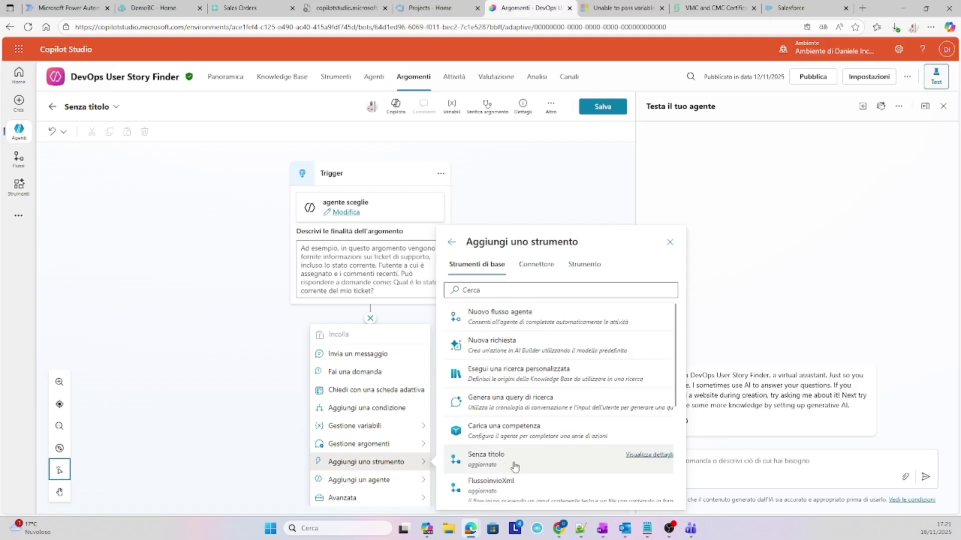
pyautogui.click(501, 455)
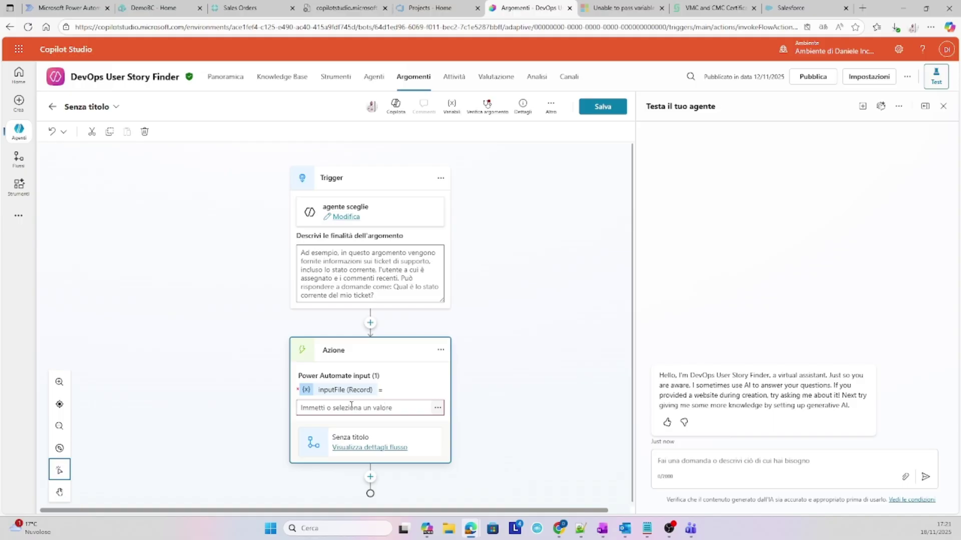
# Step: Open the formula editor for the flow action's inputFile value
pyautogui.click(438, 408)
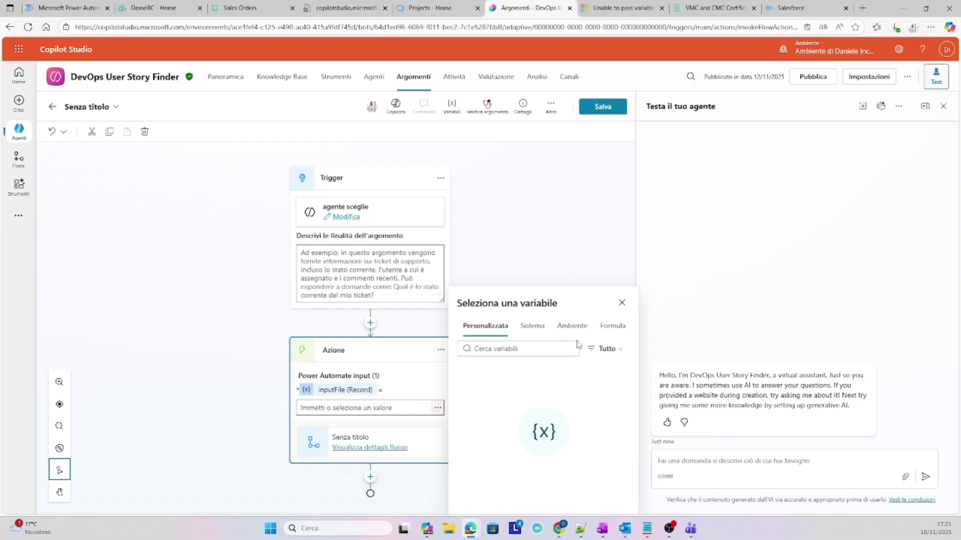
pyautogui.click(607, 330)
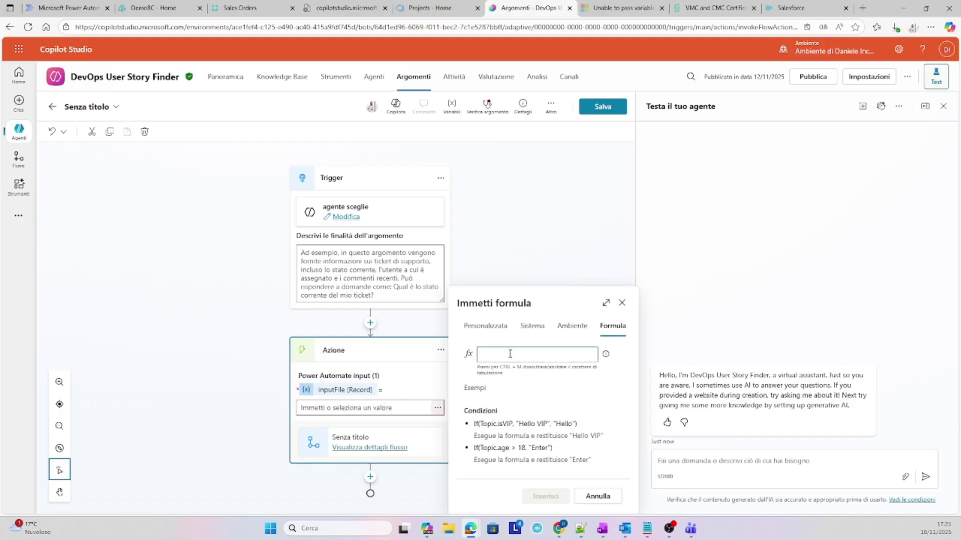
pyautogui.write('syste')
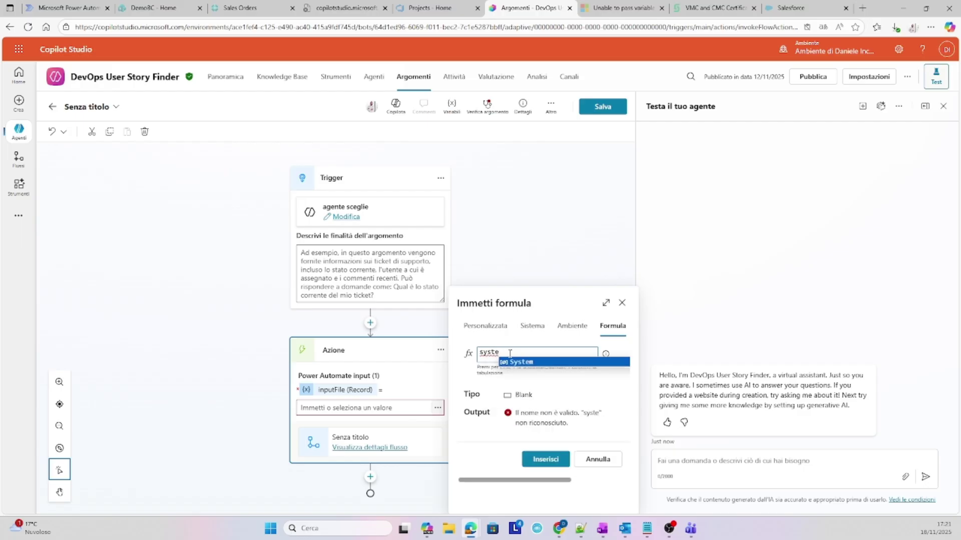
pyautogui.press('BackSpace')
pyautogui.press('BackSpace')
pyautogui.press('BackSpace')
pyautogui.press('BackSpace')
pyautogui.press('BackSpace')
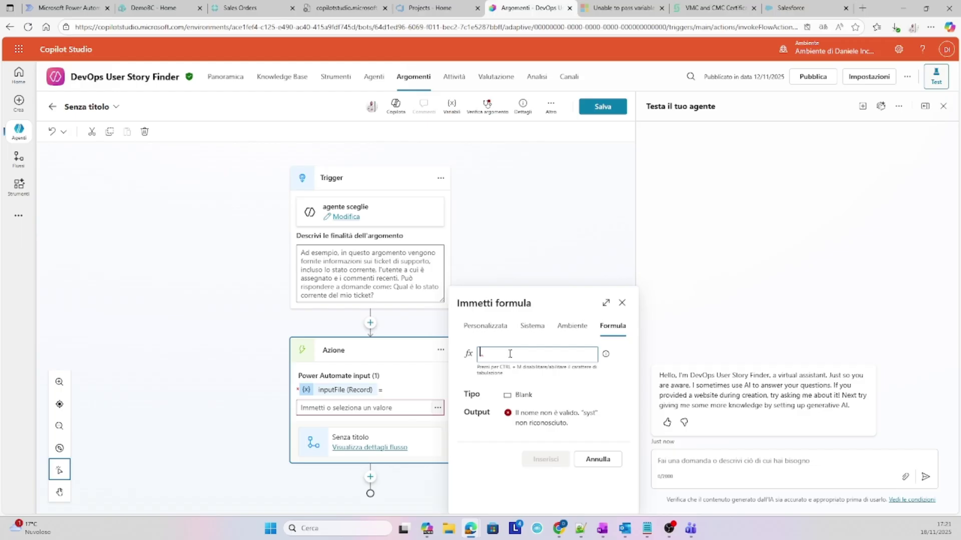
# Step: Insert First(System.Activity.Attachments).Content as the inputFile formula and check the topic for errors
pyautogui.write('first')
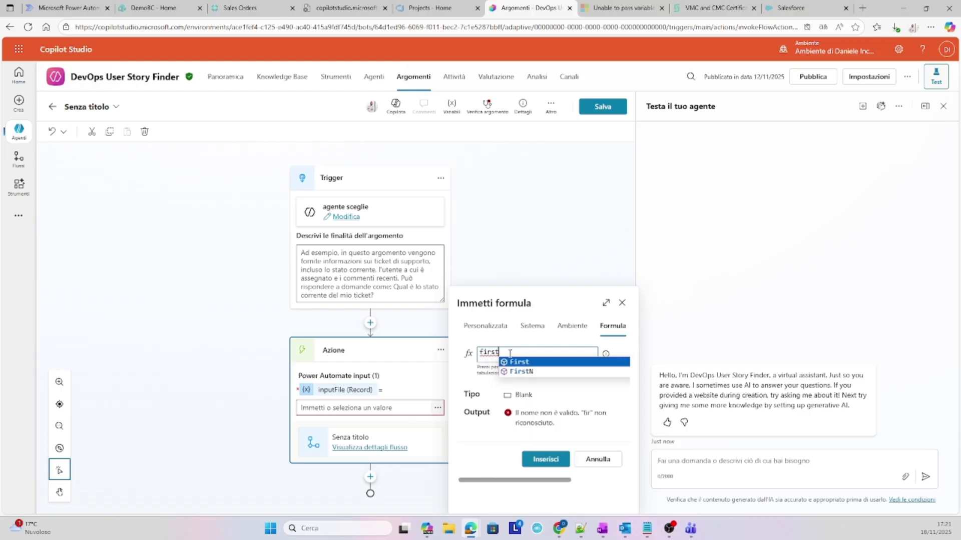
pyautogui.write('(System')
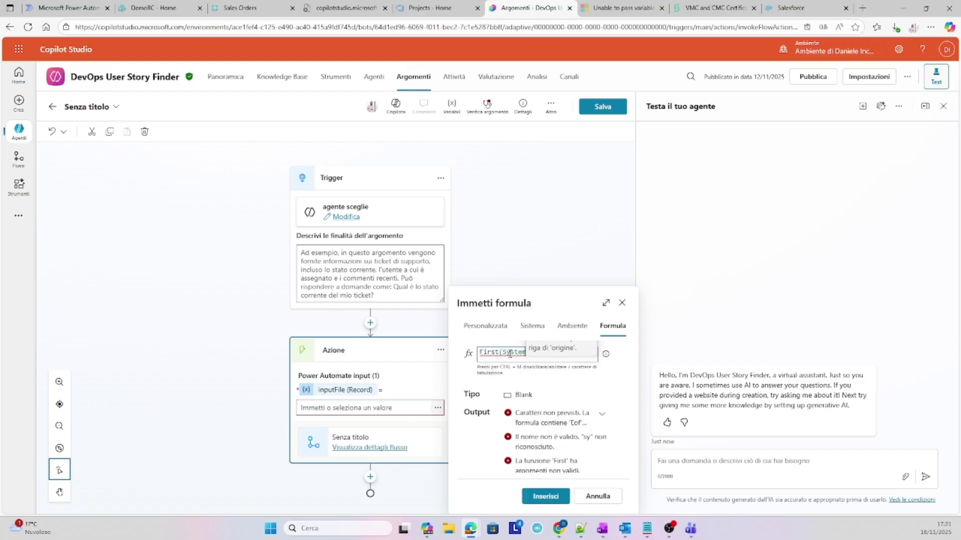
pyautogui.write('.Activity.')
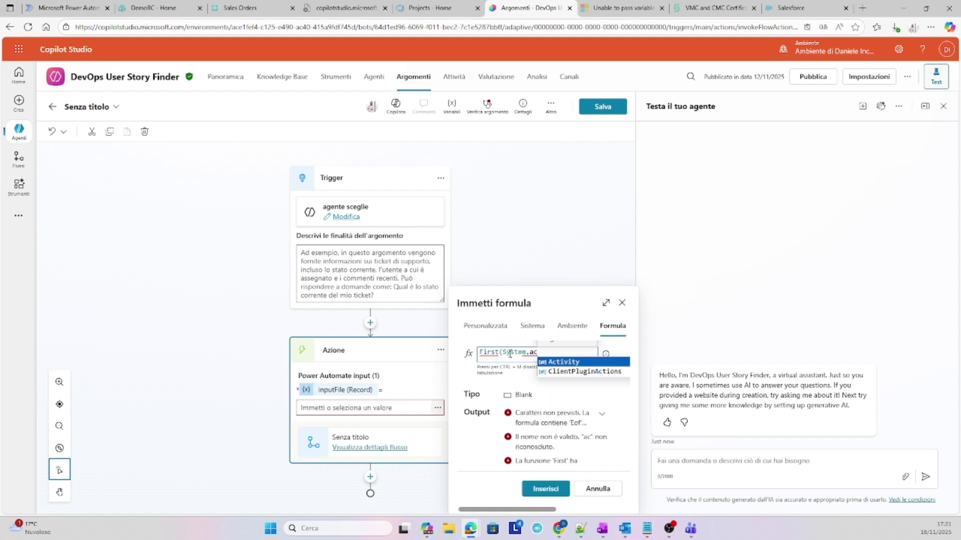
pyautogui.write('at')
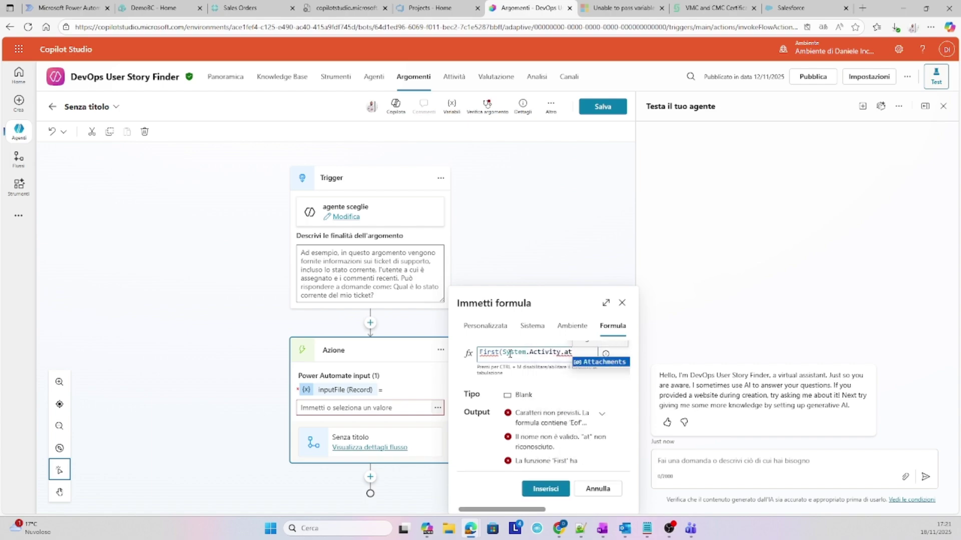
pyautogui.press('Tab')
pyautogui.write(').cont')
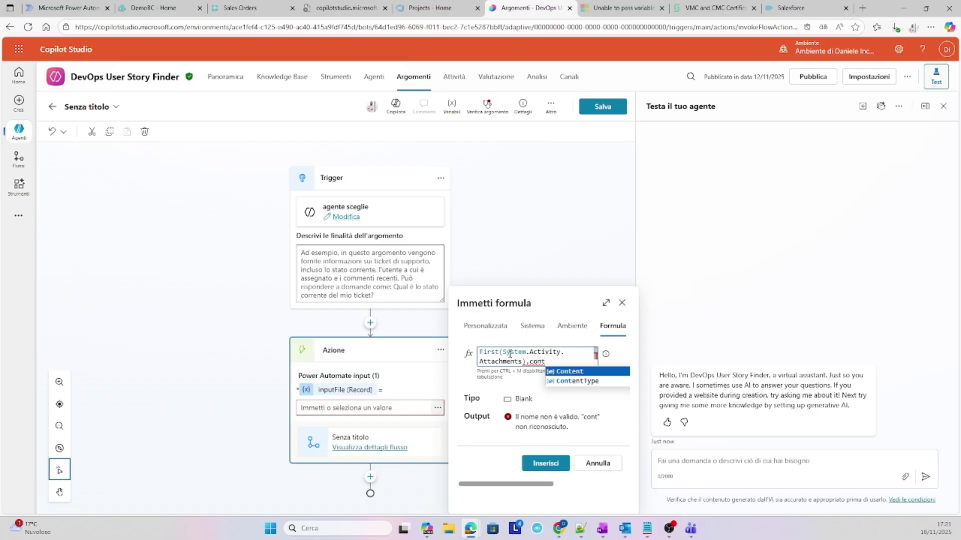
pyautogui.press('Tab')
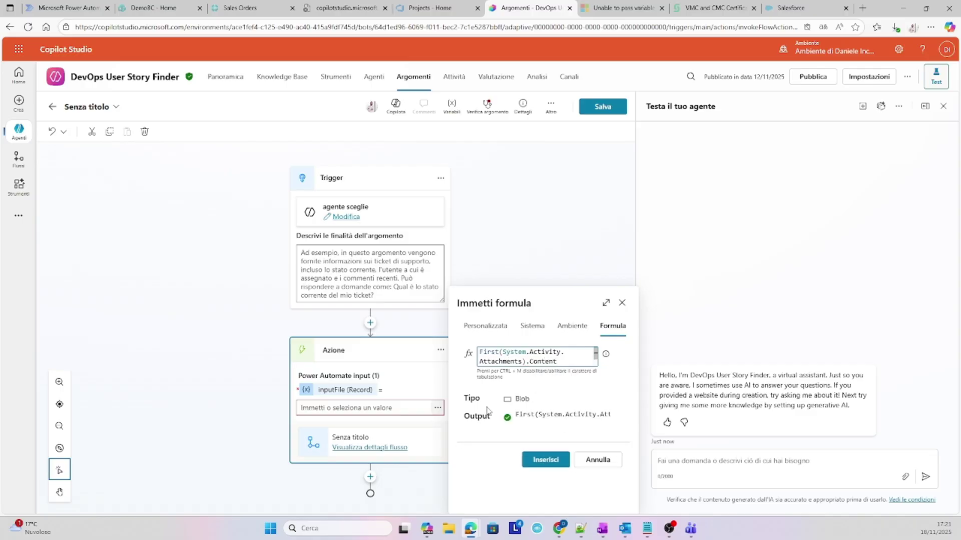
pyautogui.click(544, 459)
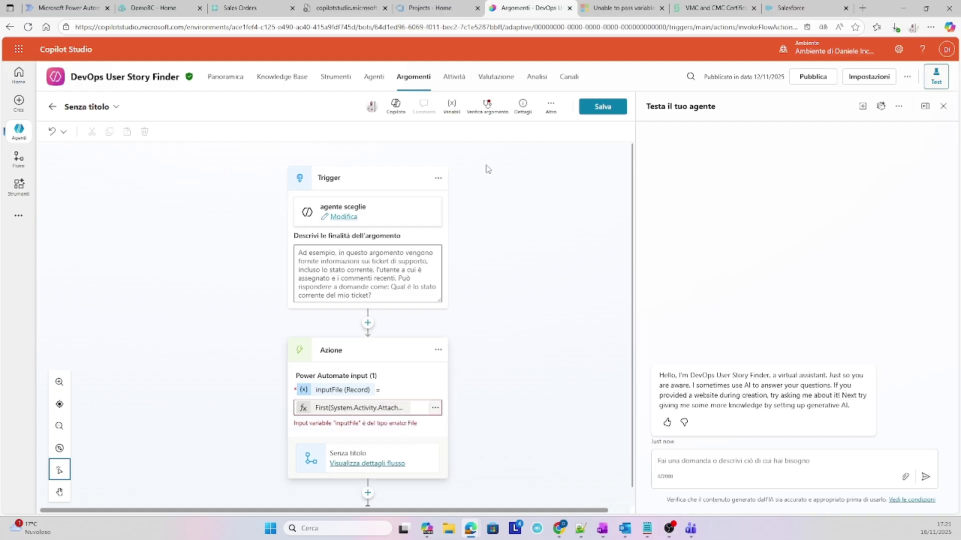
pyautogui.click(493, 107)
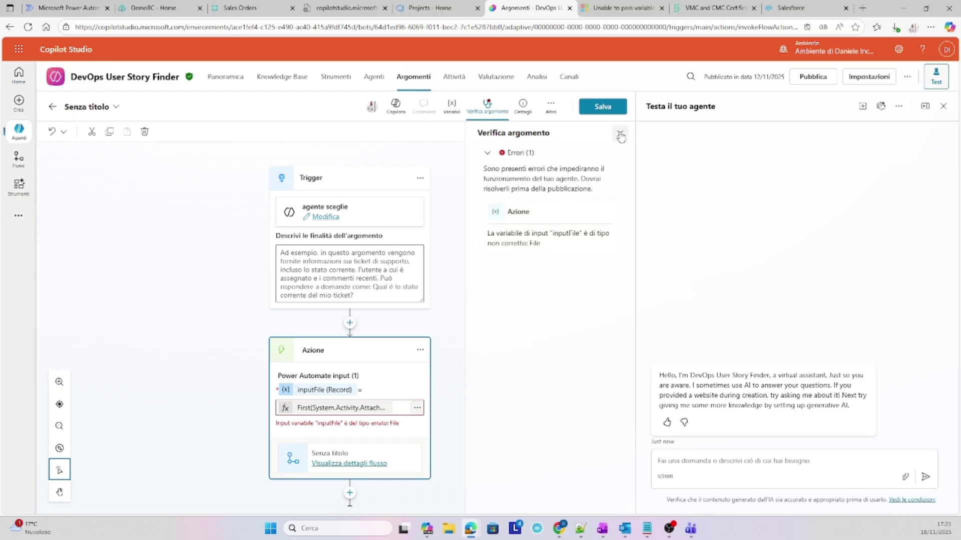
pyautogui.click(620, 134)
# Step: Try First(System.Activity.Attachments).Value as the inputFile formula and check the topic for errors
pyautogui.click(438, 408)
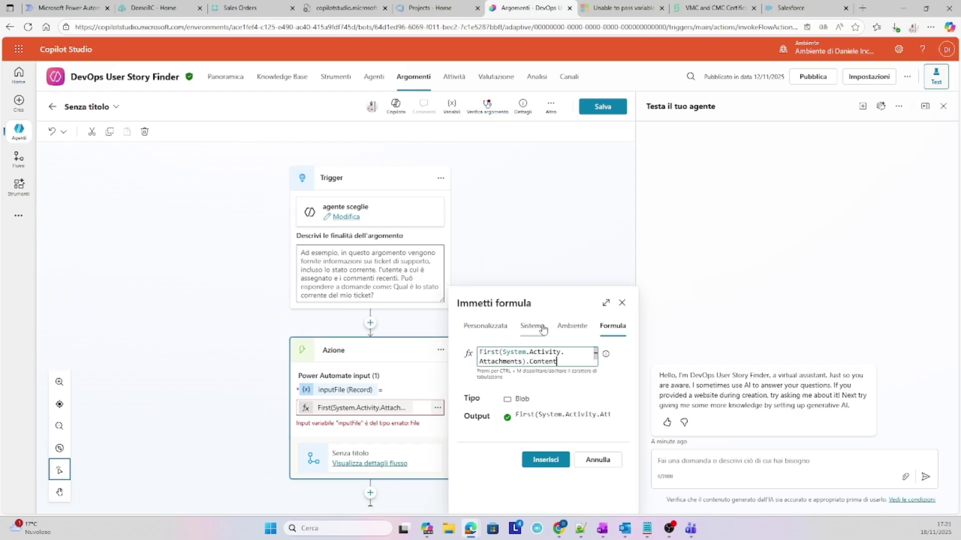
pyautogui.press('BackSpace')
pyautogui.press('BackSpace')
pyautogui.press('BackSpace')
pyautogui.press('BackSpace')
pyautogui.write('value')
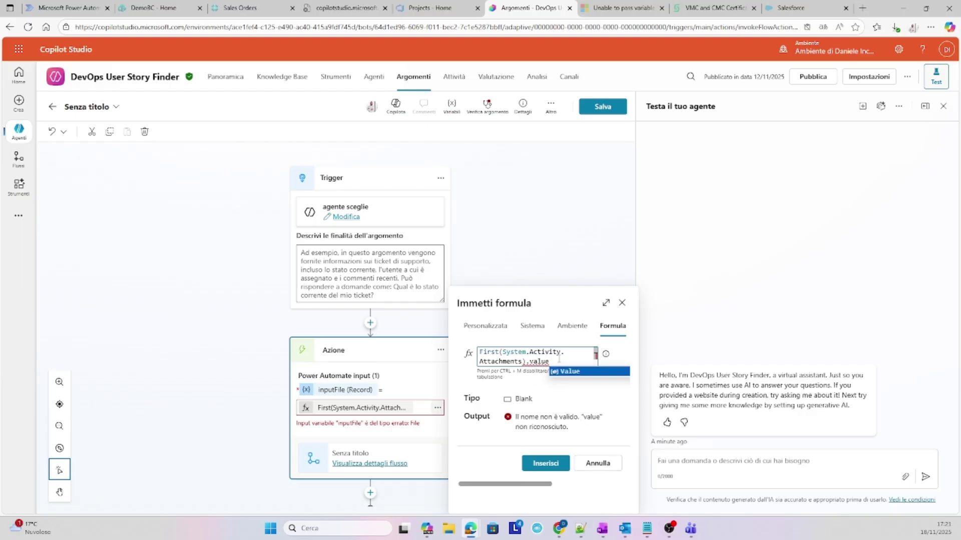
pyautogui.click(561, 372)
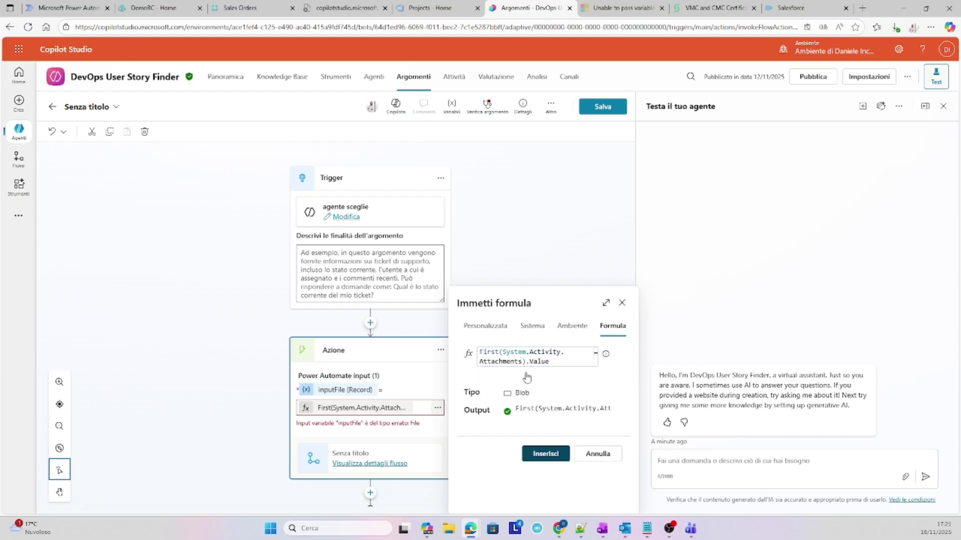
pyautogui.click(507, 228)
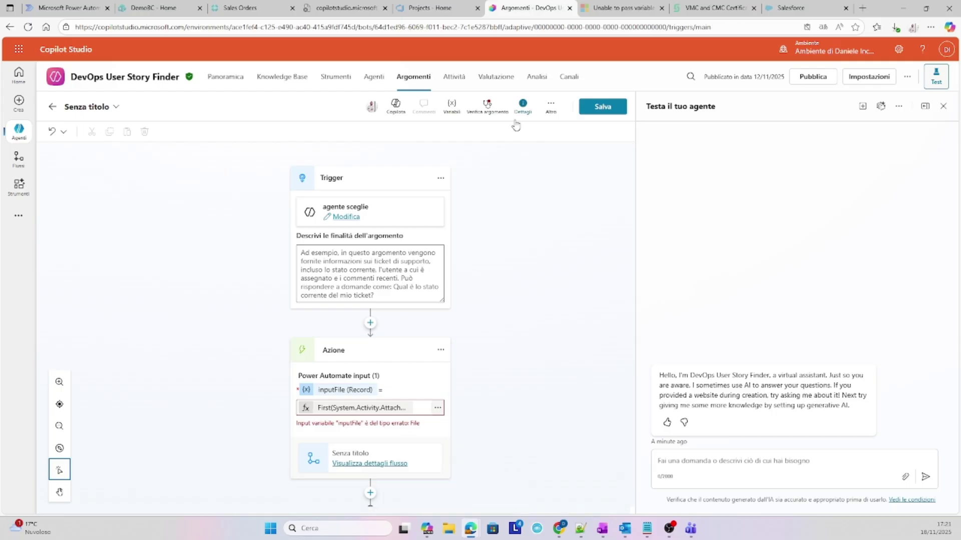
pyautogui.click(487, 105)
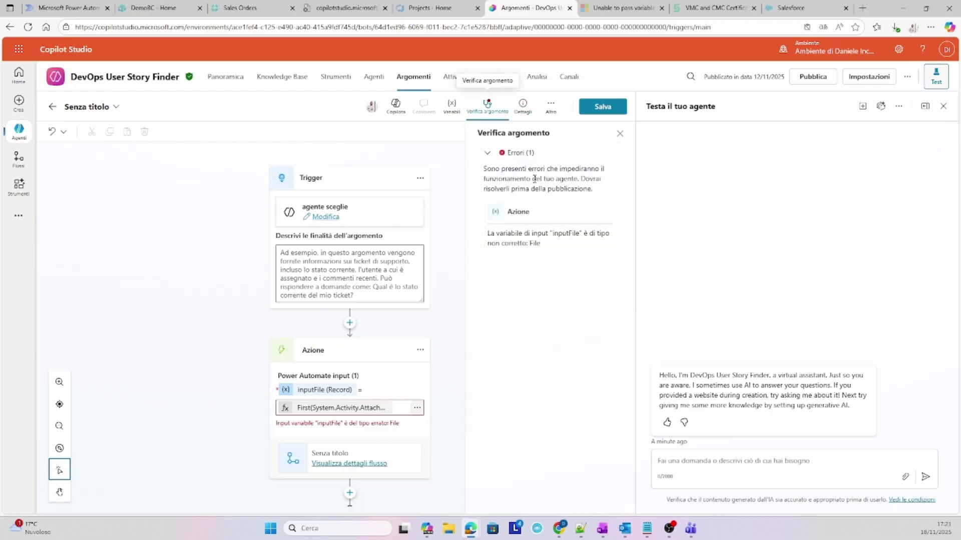
pyautogui.click(619, 134)
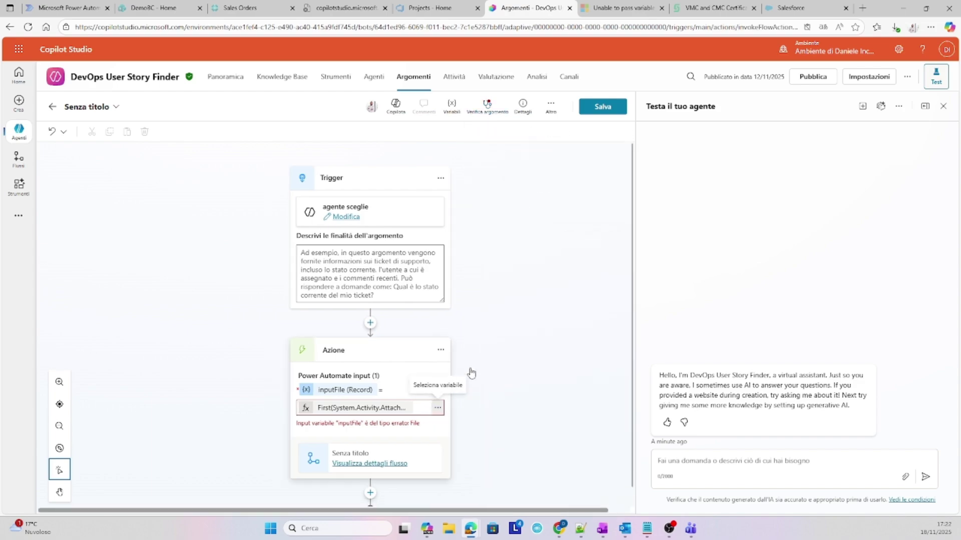
# Step: Shorten the inputFile formula to First(System.Activity.Attachments) and check the topic for errors
pyautogui.click(438, 408)
pyautogui.press('BackSpace')
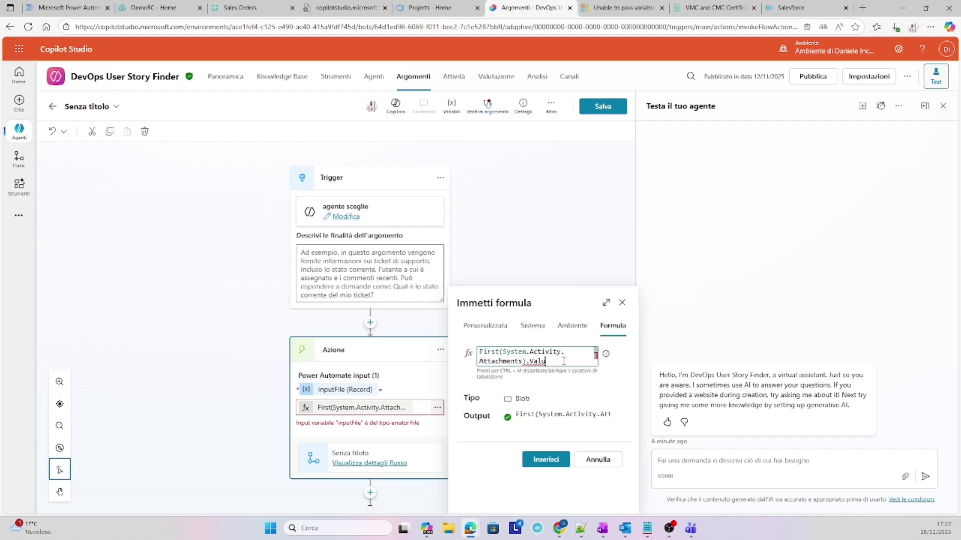
pyautogui.press('BackSpace')
pyautogui.press('BackSpace')
pyautogui.moveTo(558, 361); pyautogui.dragTo(473, 352)
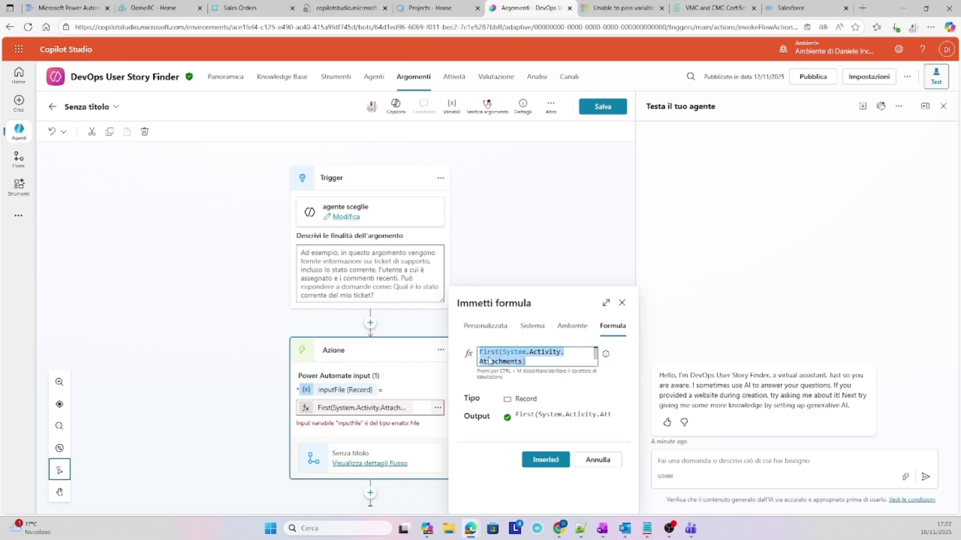
pyautogui.click(534, 457)
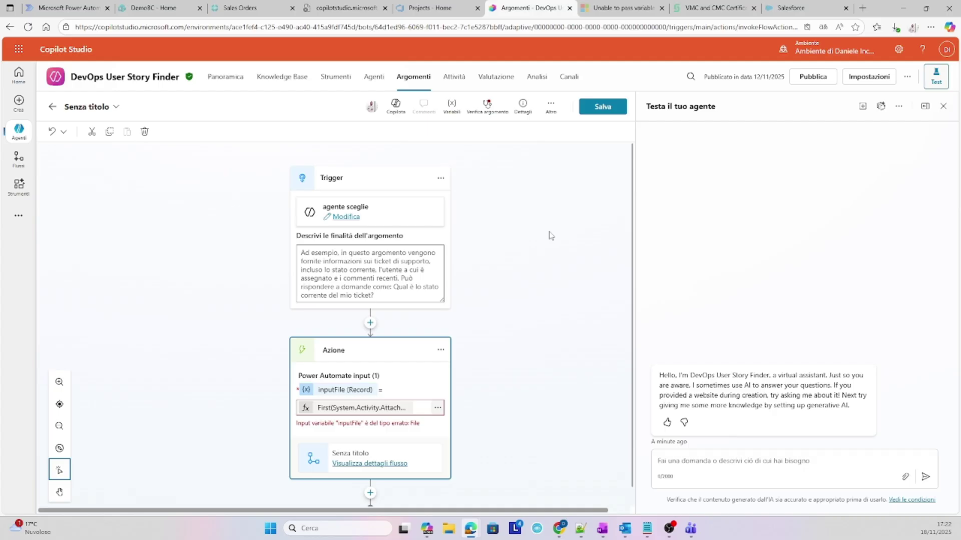
pyautogui.click(487, 106)
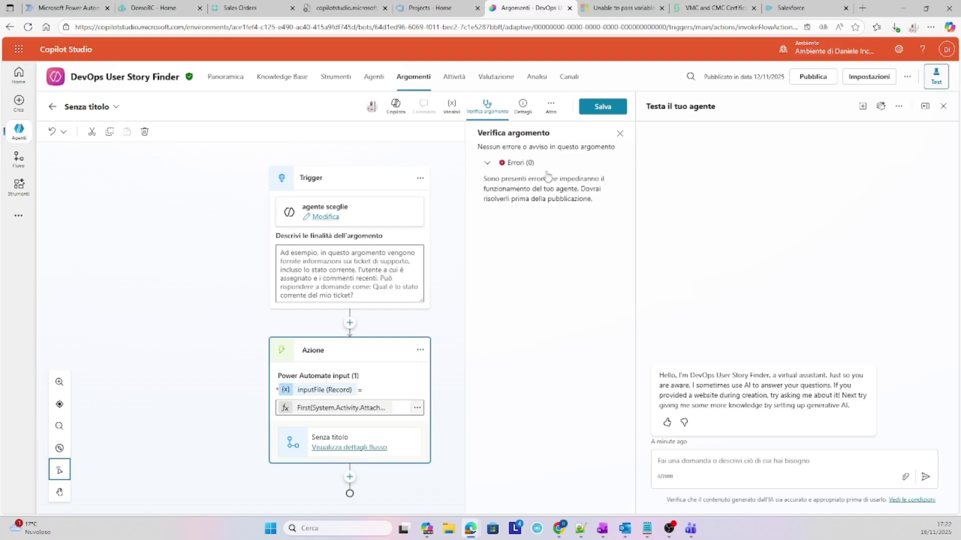
pyautogui.click(619, 134)
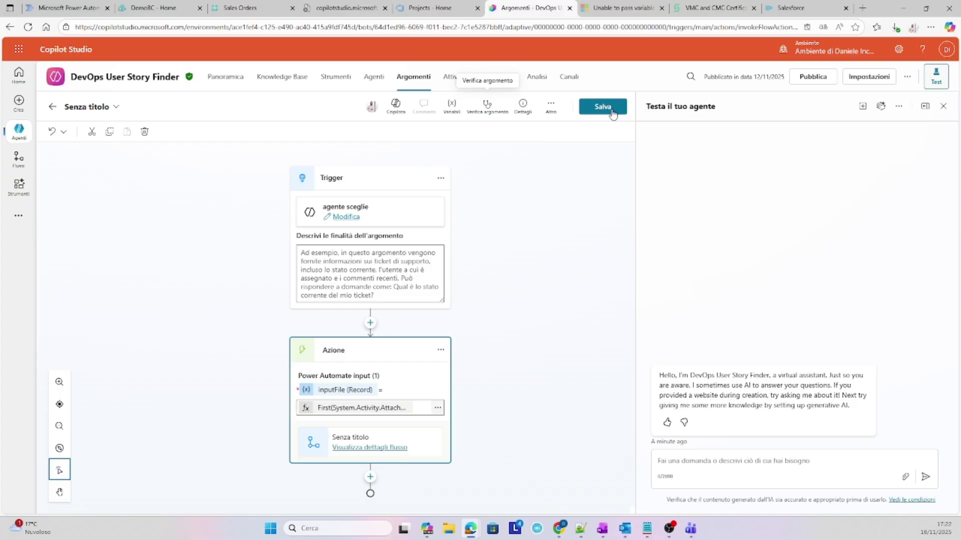
# Step: Save the topic under the name testAutomate
pyautogui.click(605, 107)
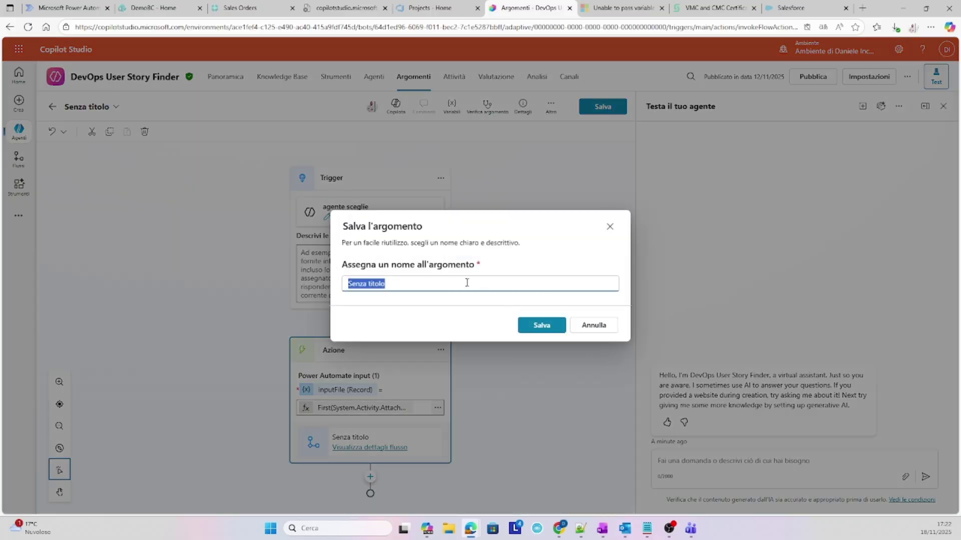
pyautogui.write('testAutomate')
pyautogui.click(541, 325)
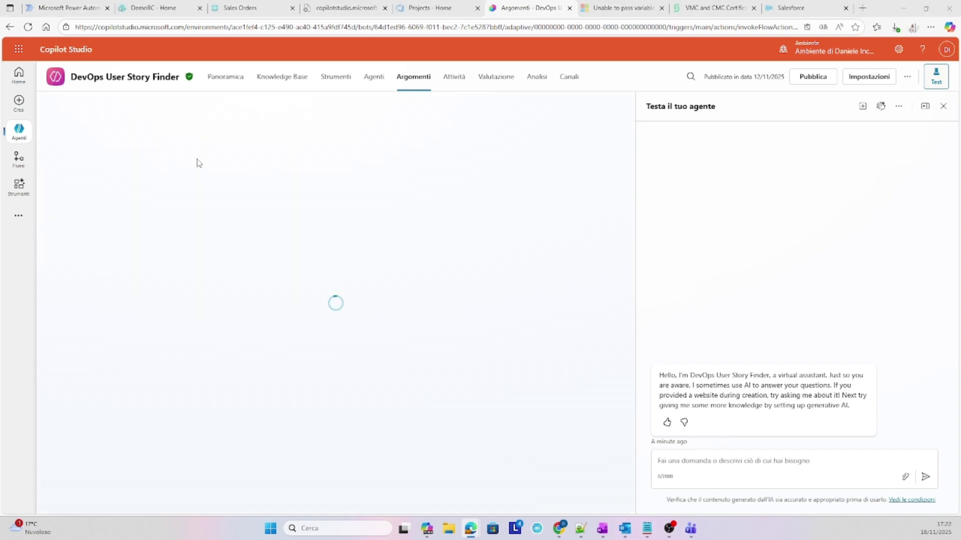
# Step: Open the "Senza titolo" agent flow in the flow designer
pyautogui.click(20, 160)
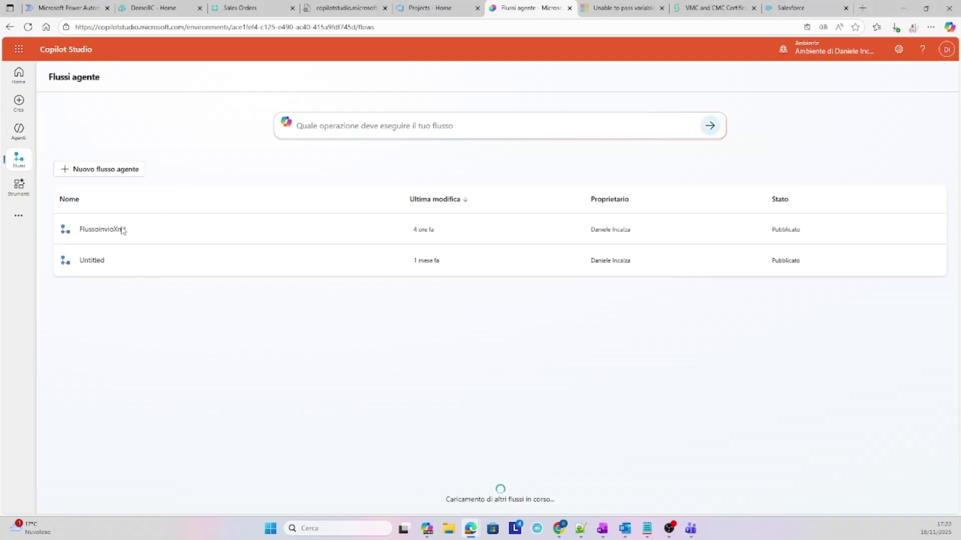
pyautogui.click(100, 234)
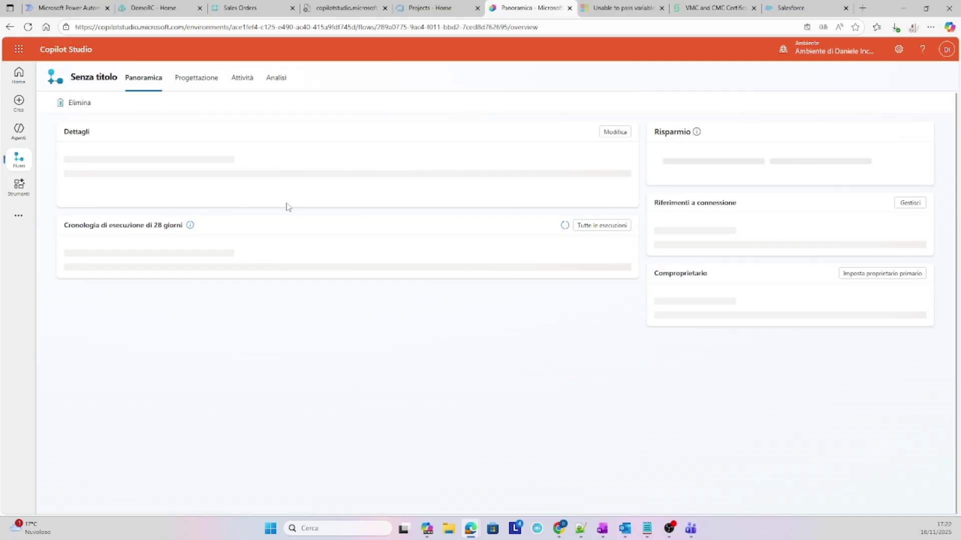
pyautogui.click(213, 84)
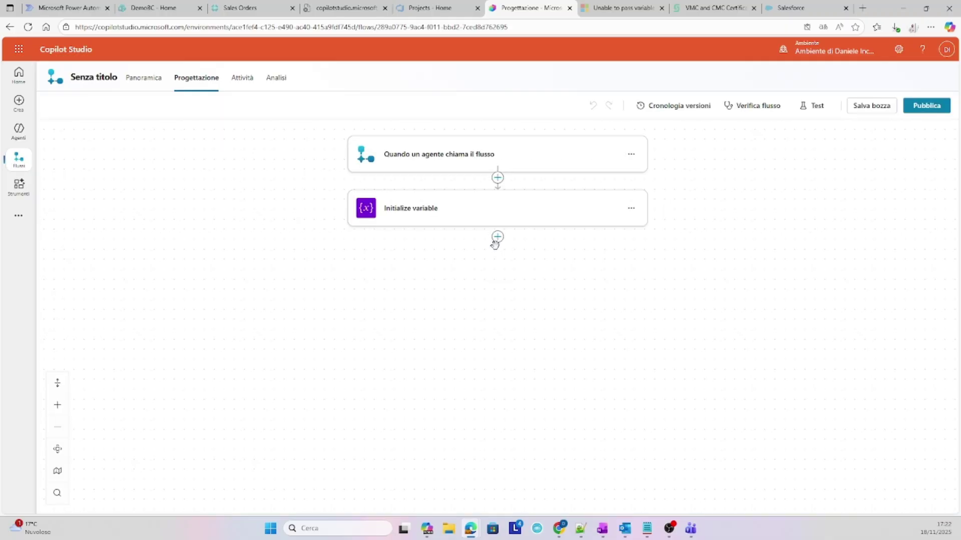
pyautogui.click(498, 191)
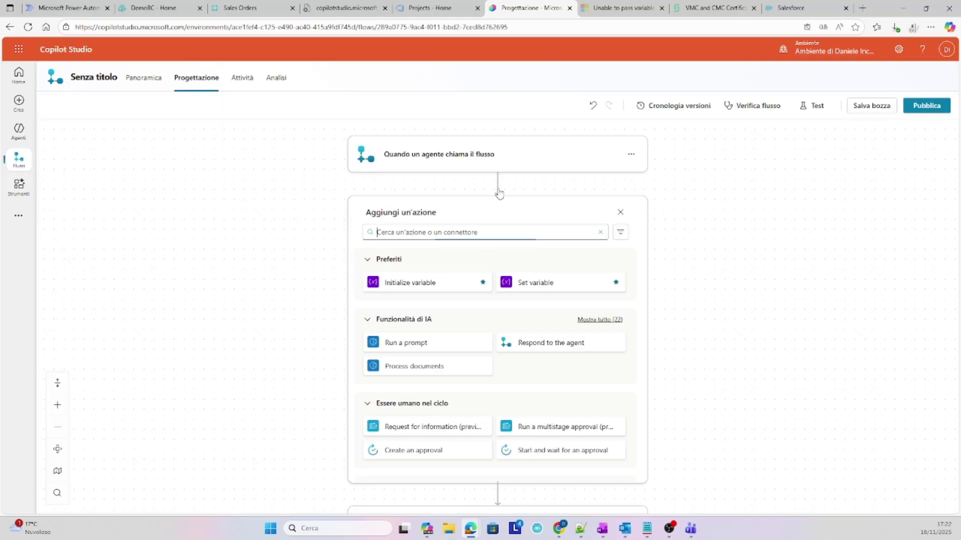
pyautogui.write('parse jso')
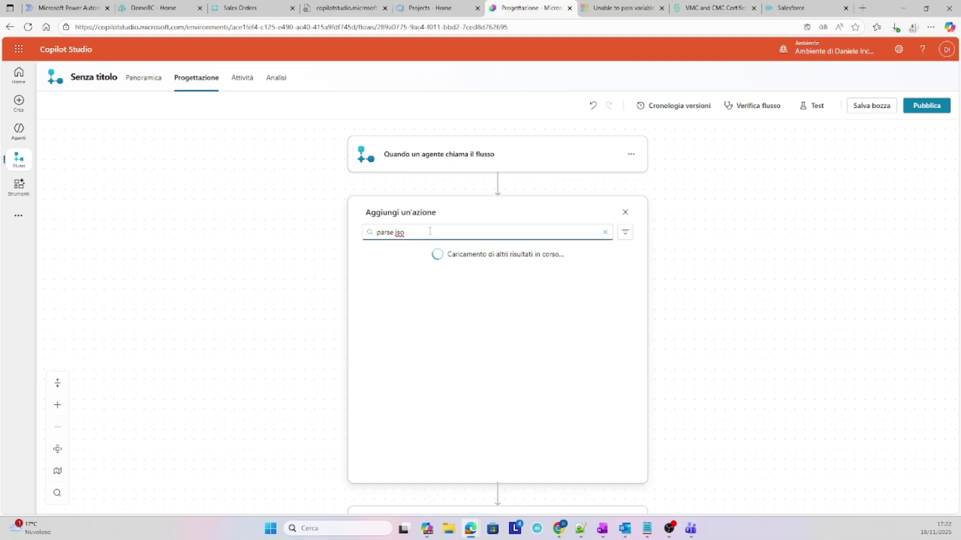
pyautogui.moveTo(429, 231); pyautogui.dragTo(362, 229)
pyautogui.write('json')
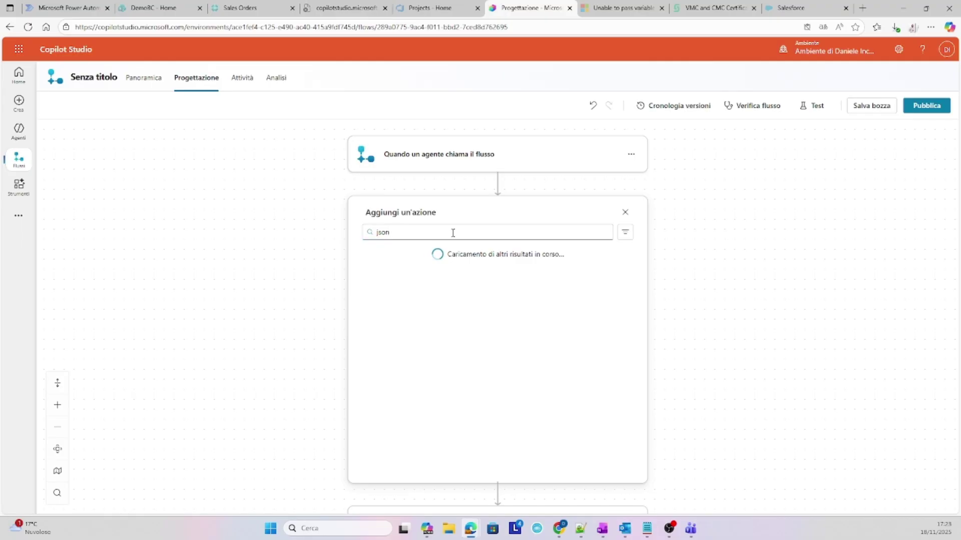
pyautogui.moveTo(453, 233); pyautogui.dragTo(342, 223)
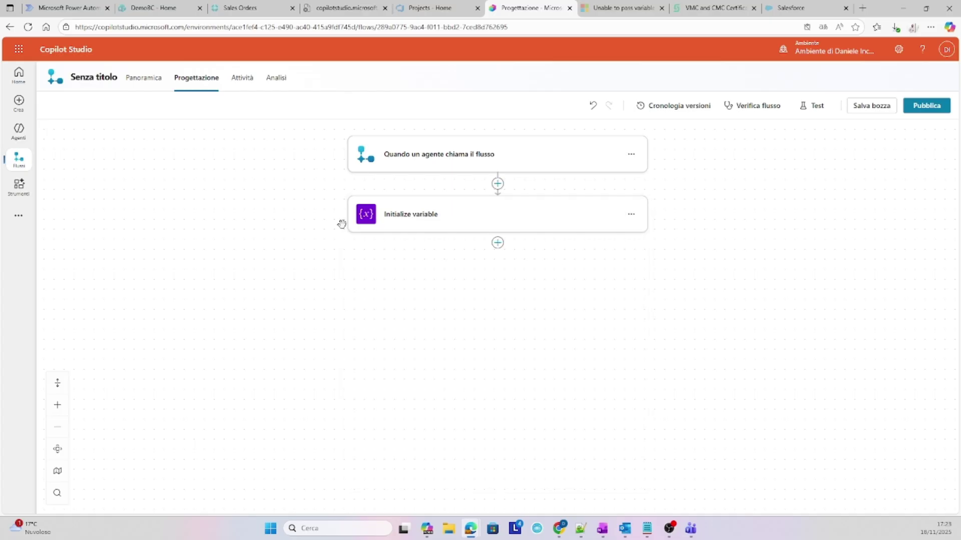
# Step: Search the actions for json and add Parse JSON between the flow's trigger and Initialize variable
pyautogui.click(498, 184)
pyautogui.write('json')
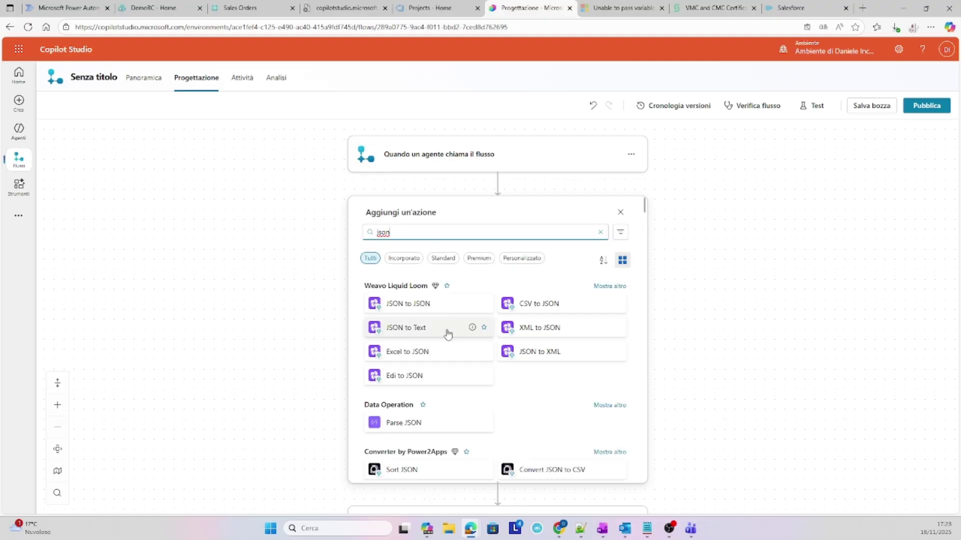
pyautogui.click(439, 424)
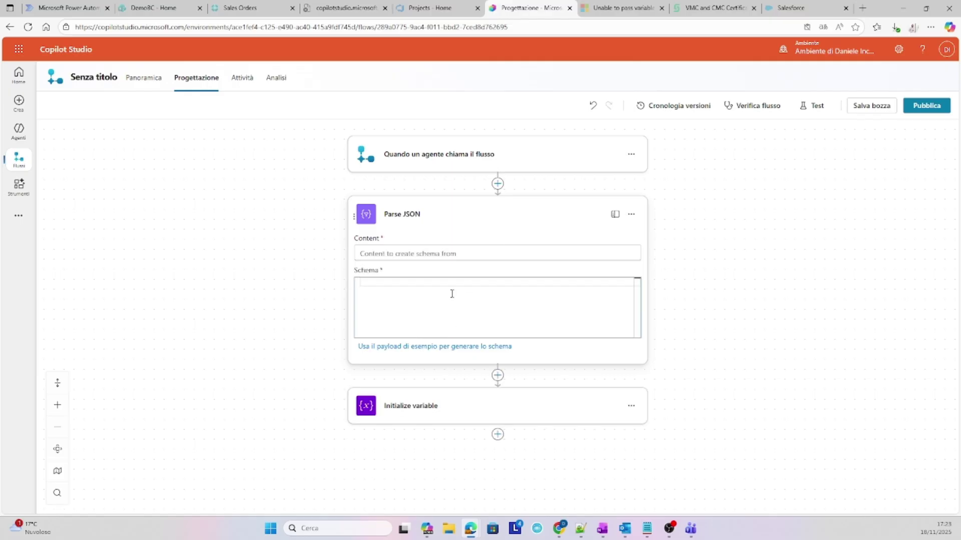
# Step: Enter the Parse JSON schema: an object with a "file" object containing string properties Content, ContentType, Name and Value
pyautogui.write('{     "type": "object",     "properties": {         "file": {             "type": "object",             "properties": {                 "Content": {                     "type": "string"                 },                 "ContentType": {                     "type": "string"                 },                 "Name": {                     "type": "string"                 },                 "Value": {                     "type": "string"                 }             }         }     } }')
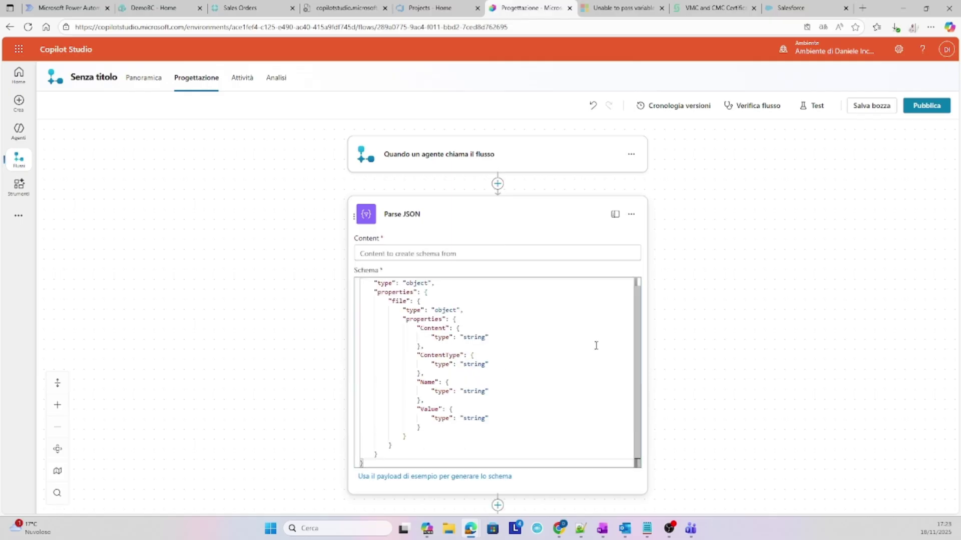
pyautogui.scroll(1, 638, 294)
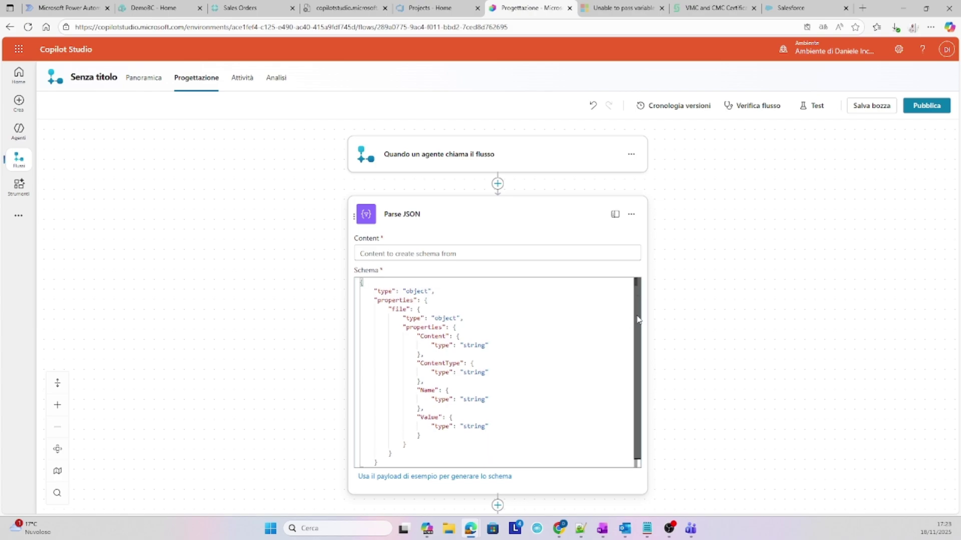
pyautogui.moveTo(393, 453); pyautogui.dragTo(364, 282)
pyautogui.click(482, 363)
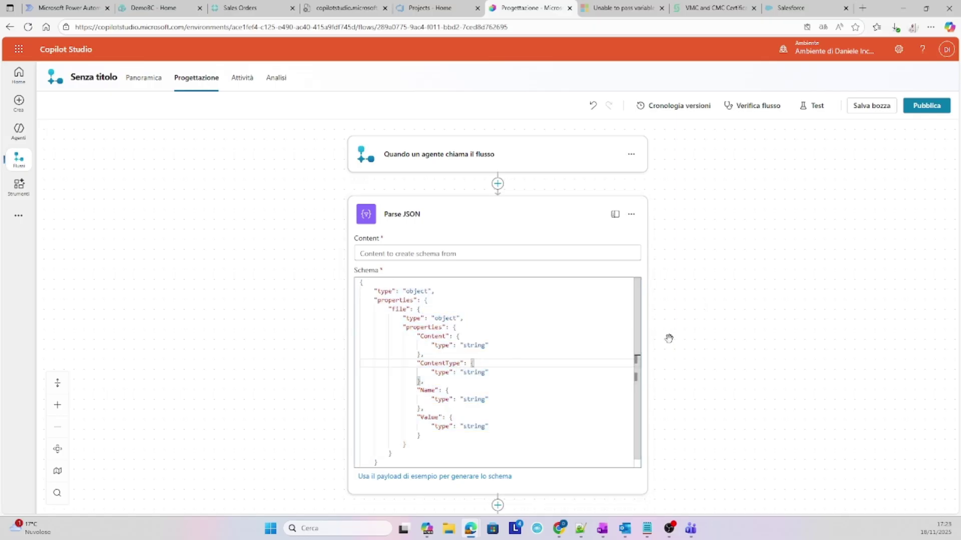
# Step: Set the value of the base64 string variable to the Body Value output of Parse JSON
pyautogui.moveTo(698, 353); pyautogui.dragTo(702, 220)
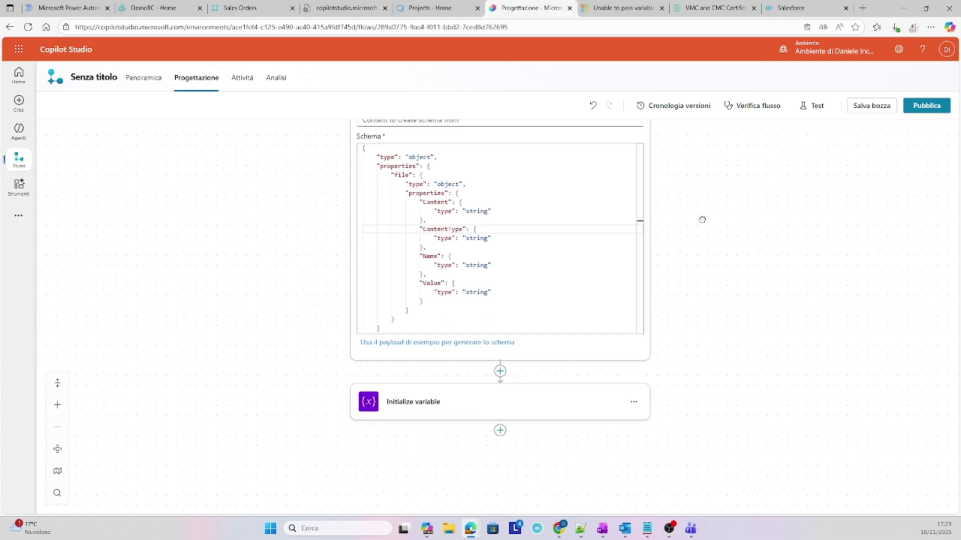
pyautogui.click(480, 408)
pyautogui.moveTo(717, 405); pyautogui.dragTo(713, 304)
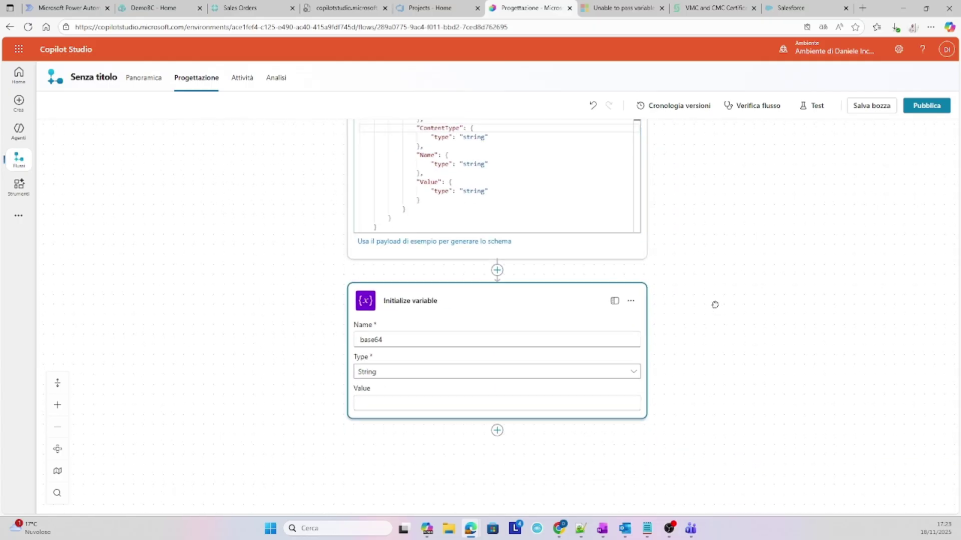
pyautogui.click(541, 402)
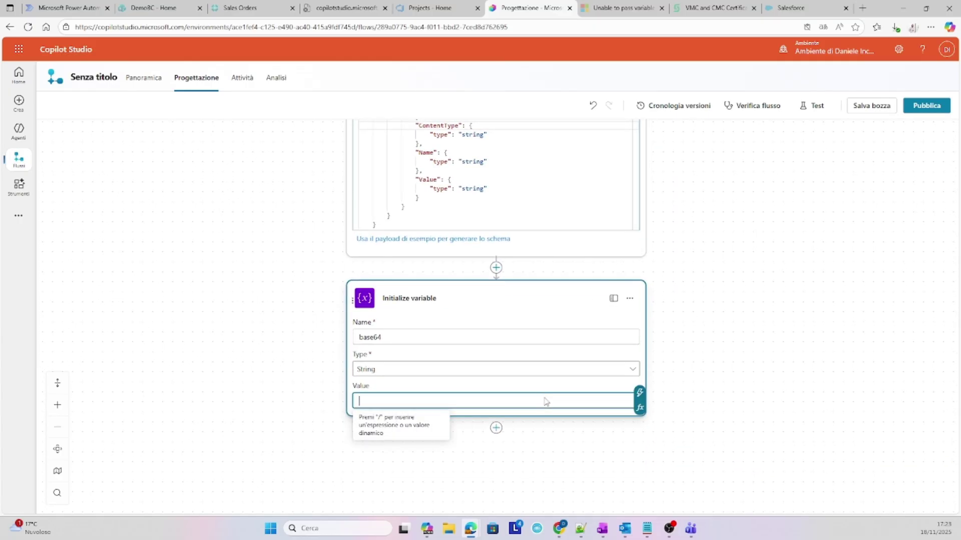
pyautogui.click(641, 395)
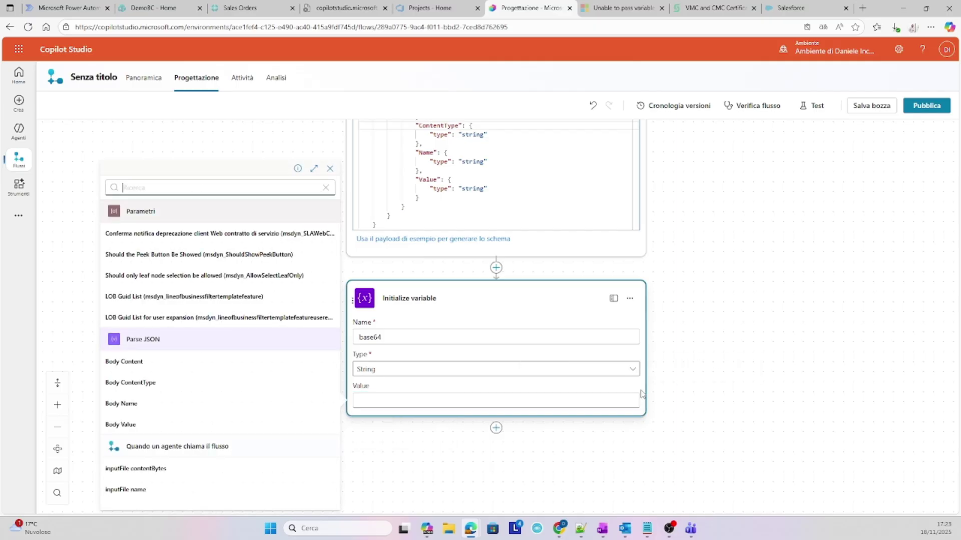
pyautogui.click(171, 426)
pyautogui.click(680, 311)
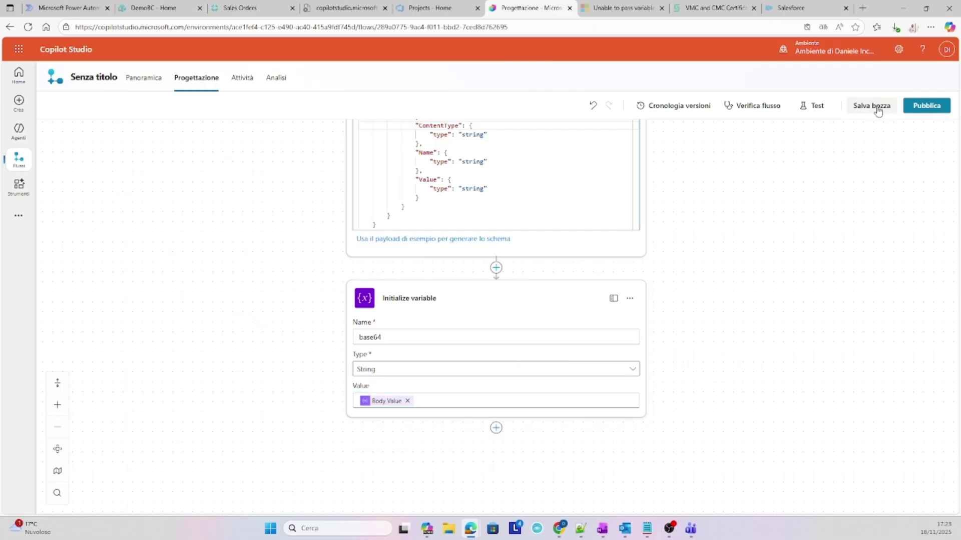
# Step: Save the flow as a draft, try to publish it, and dismiss the flow check
pyautogui.click(878, 110)
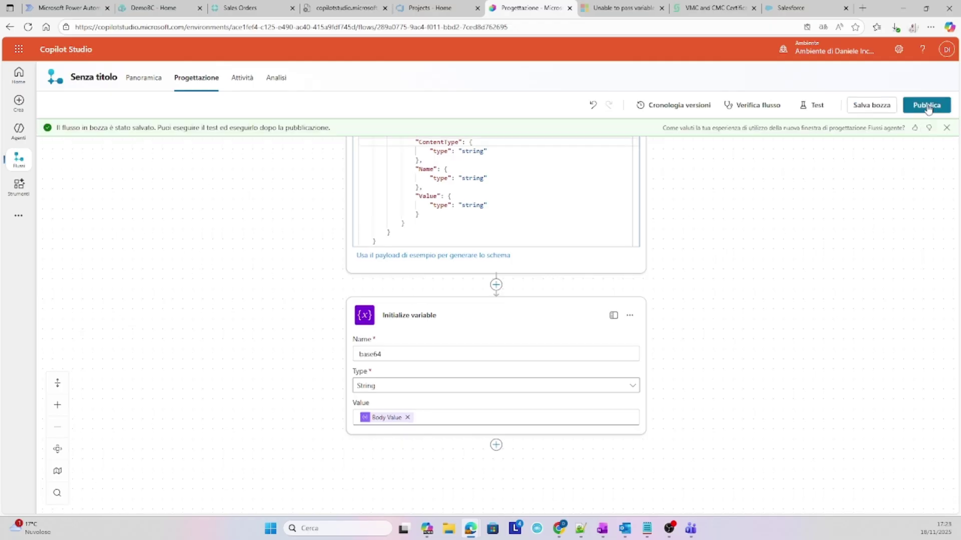
pyautogui.click(927, 106)
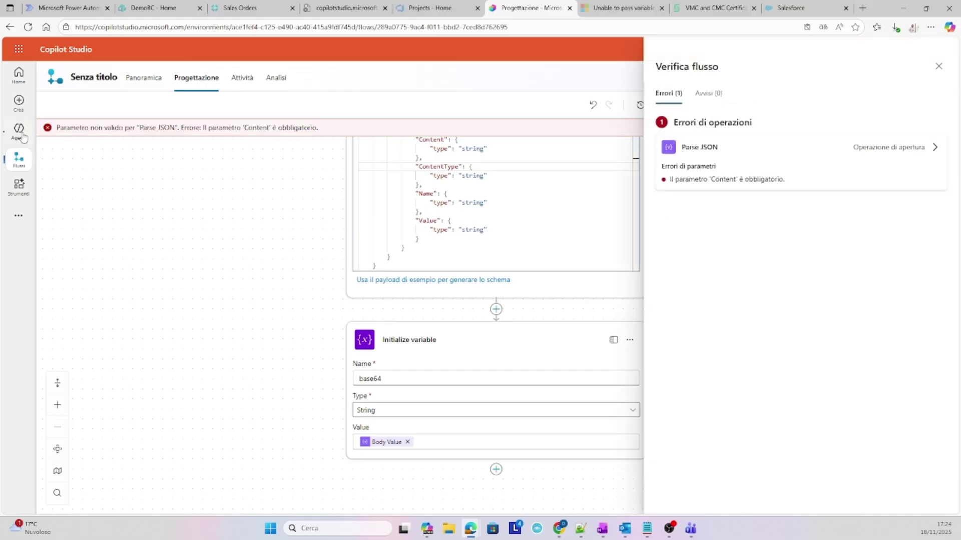
pyautogui.click(939, 67)
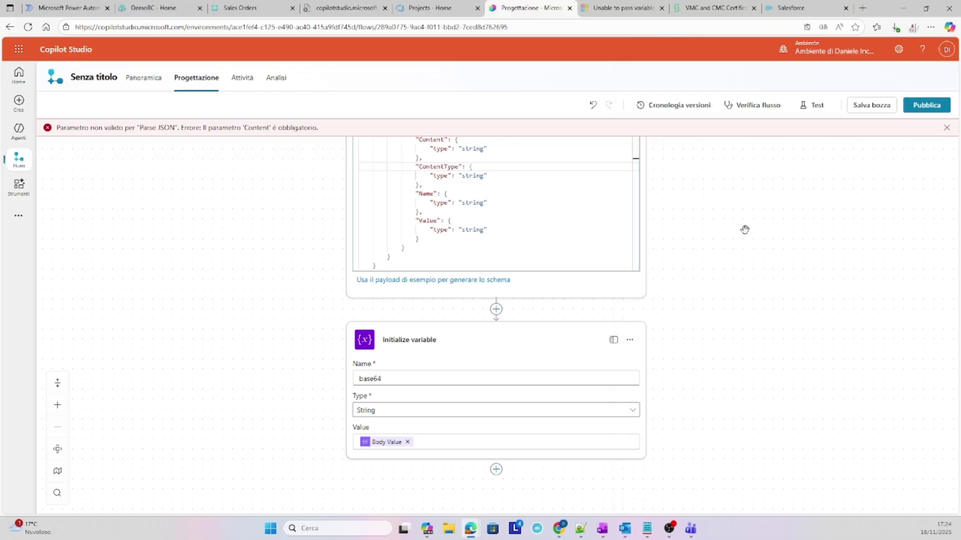
# Step: Set the Content of Parse JSON to the Corpo output of the trigger "Quando un agente chiama il flusso"
pyautogui.moveTo(744, 210); pyautogui.dragTo(749, 331)
pyautogui.click(408, 170)
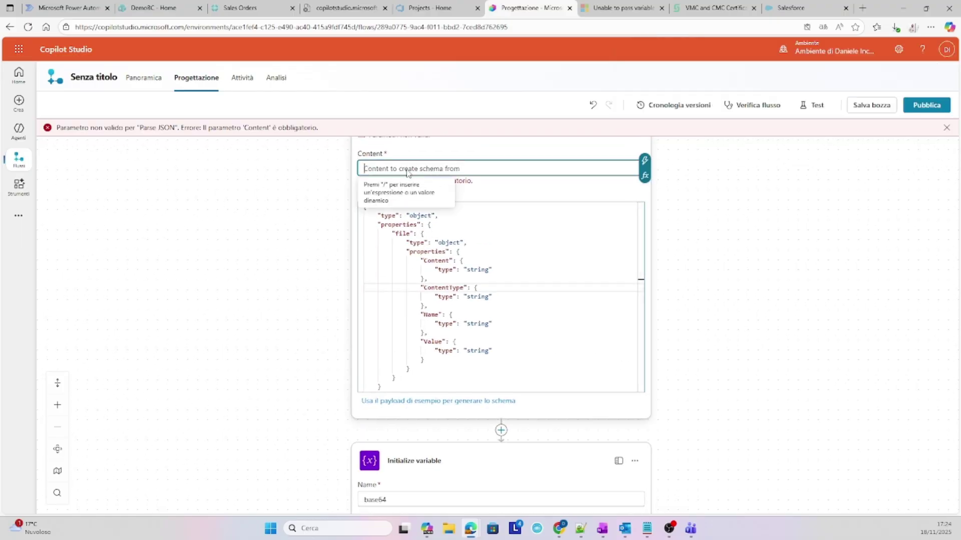
pyautogui.click(643, 161)
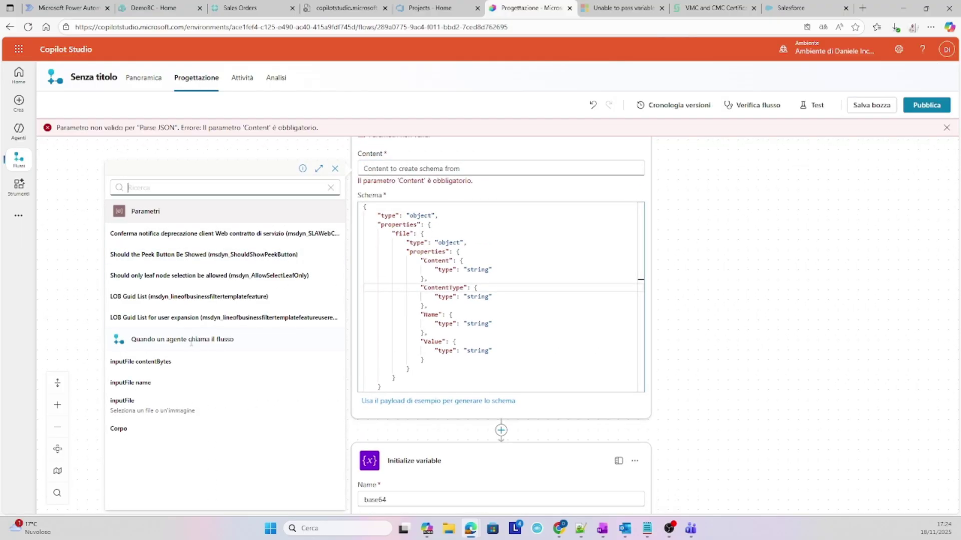
pyautogui.click(136, 431)
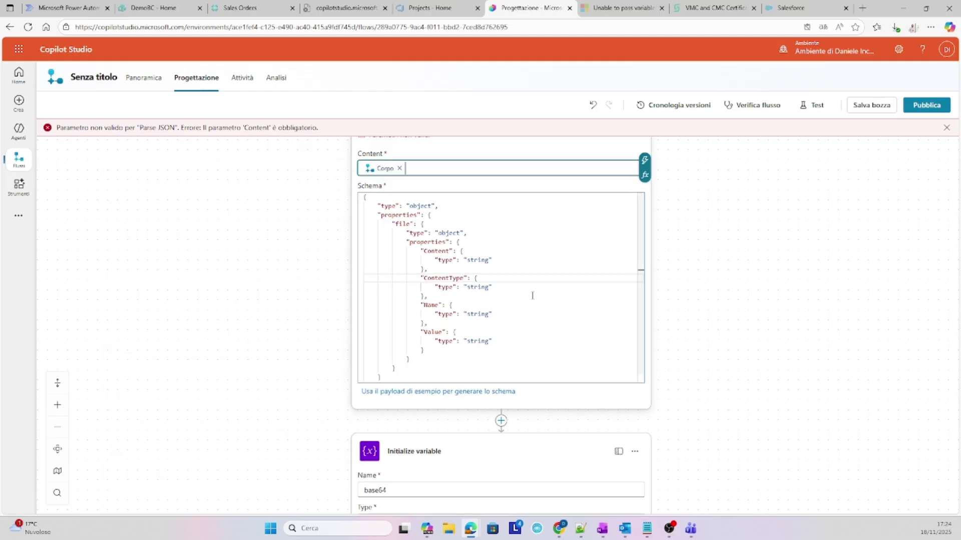
pyautogui.click(775, 192)
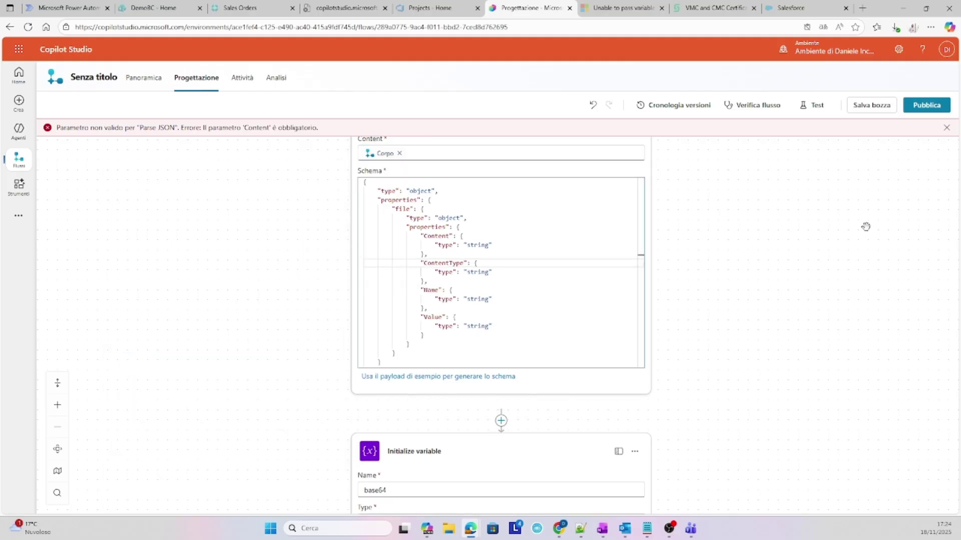
# Step: Save the corrected flow as a draft and publish it
pyautogui.moveTo(866, 226); pyautogui.dragTo(859, 303)
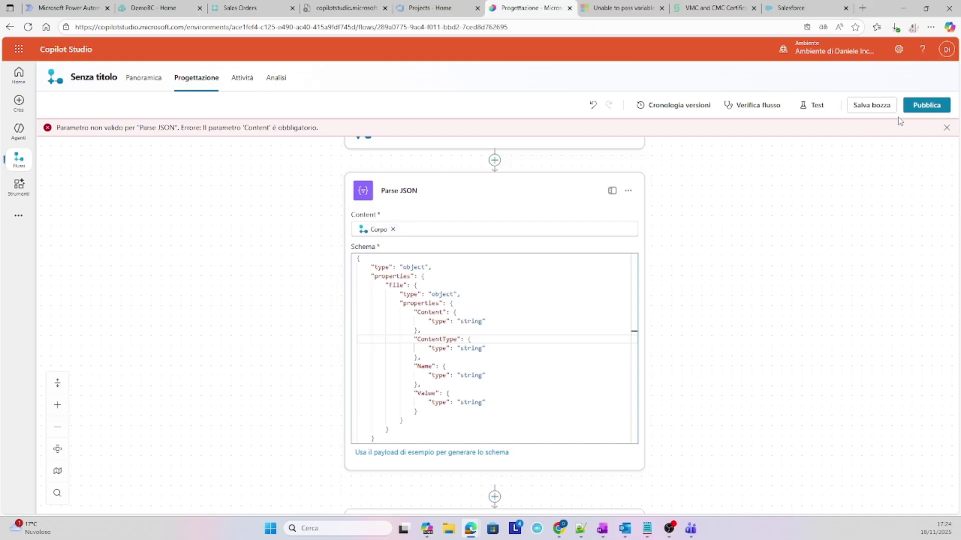
pyautogui.click(878, 106)
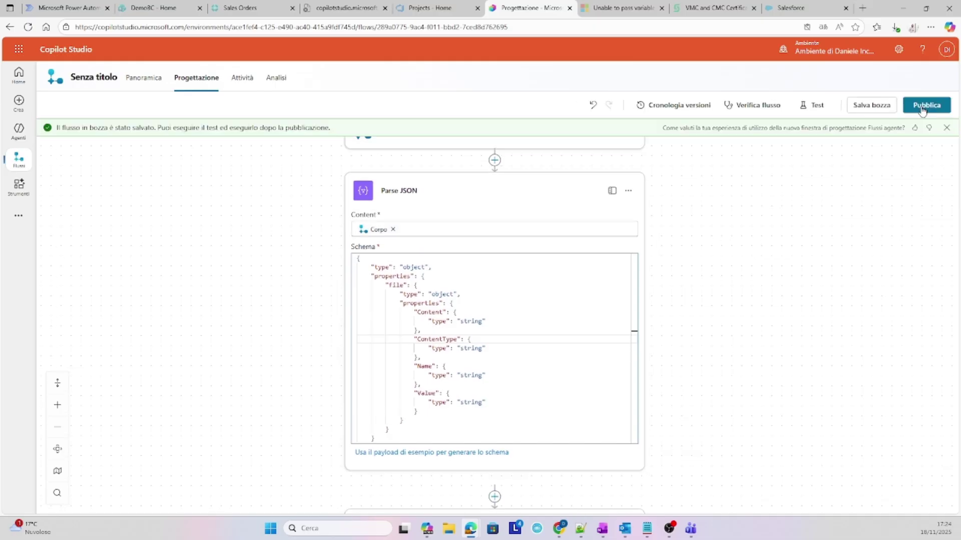
pyautogui.click(923, 106)
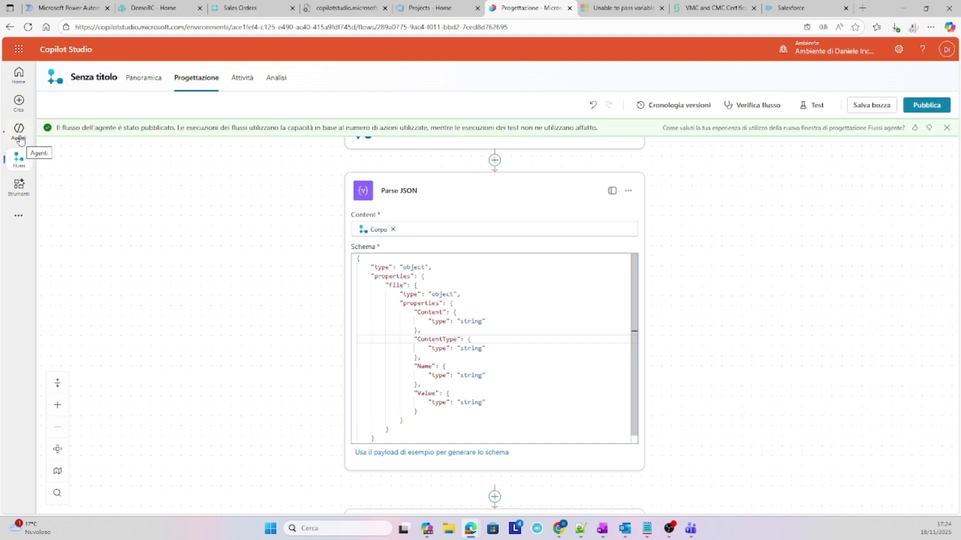
# Step: Open the testAutomate topic of the DevOps User Story Finder agent
pyautogui.click(20, 140)
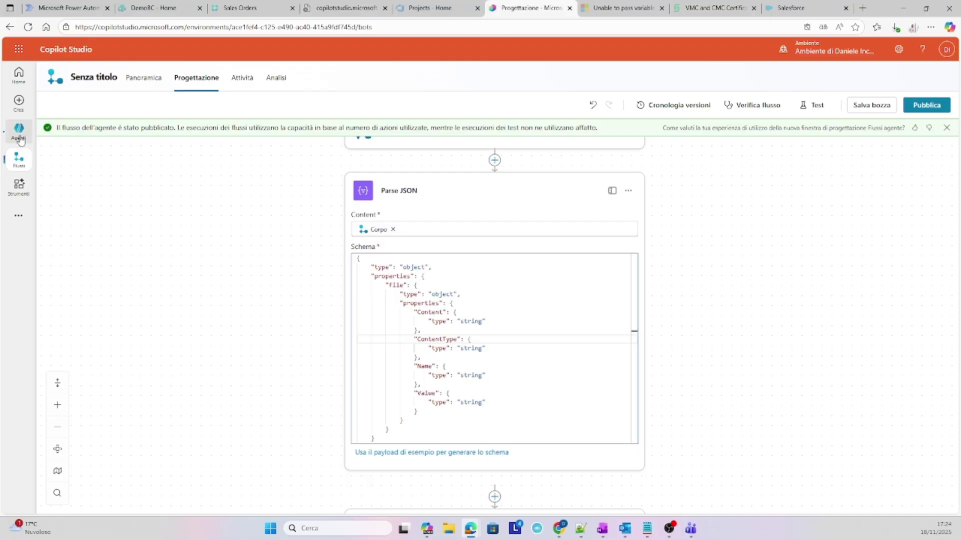
pyautogui.click(121, 173)
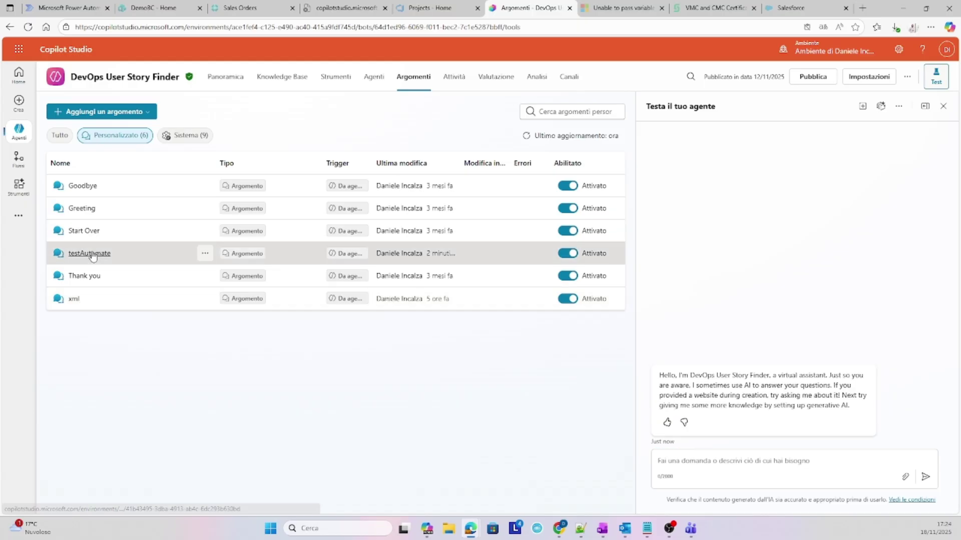
pyautogui.click(334, 259)
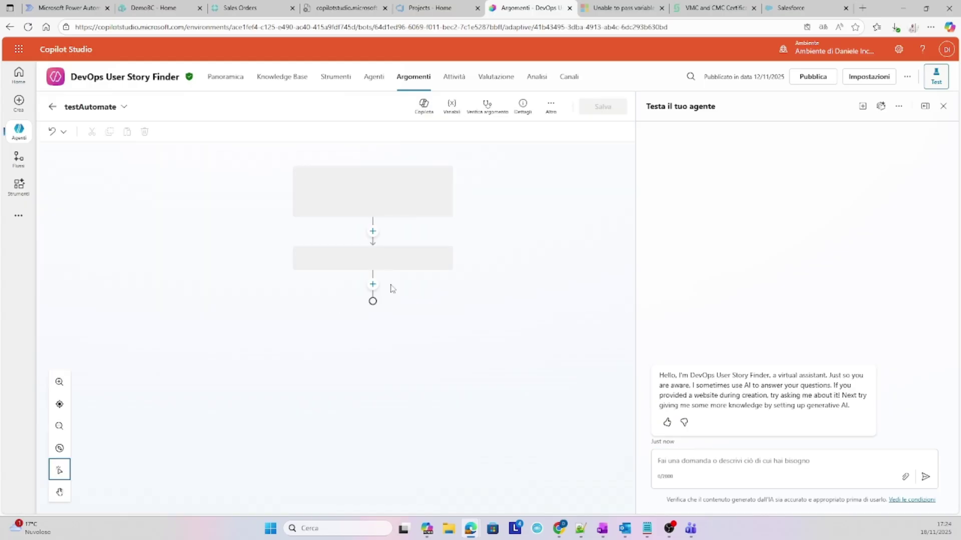
# Step: Describe the topic's purpose in its trigger as "testAutomate" and save the topic
pyautogui.click(373, 260)
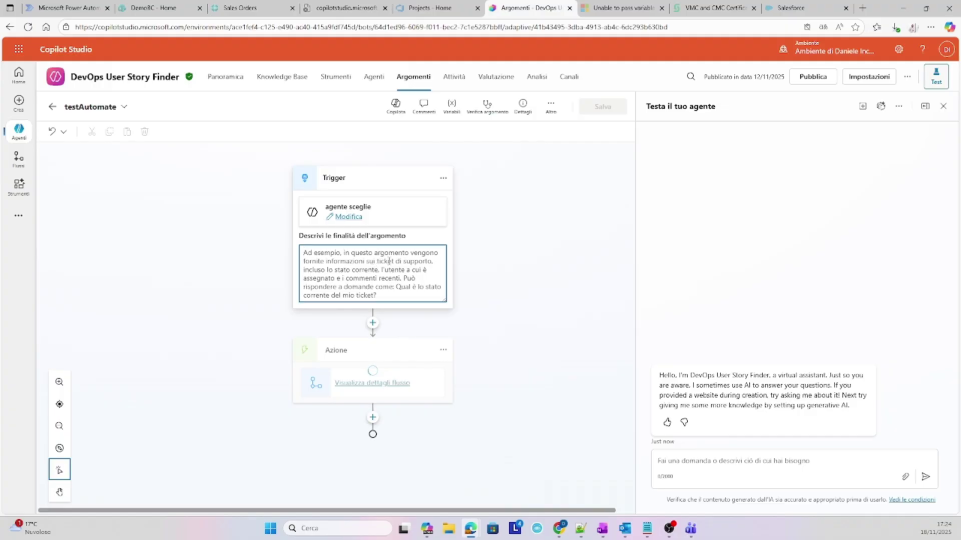
pyautogui.write('testAutomate')
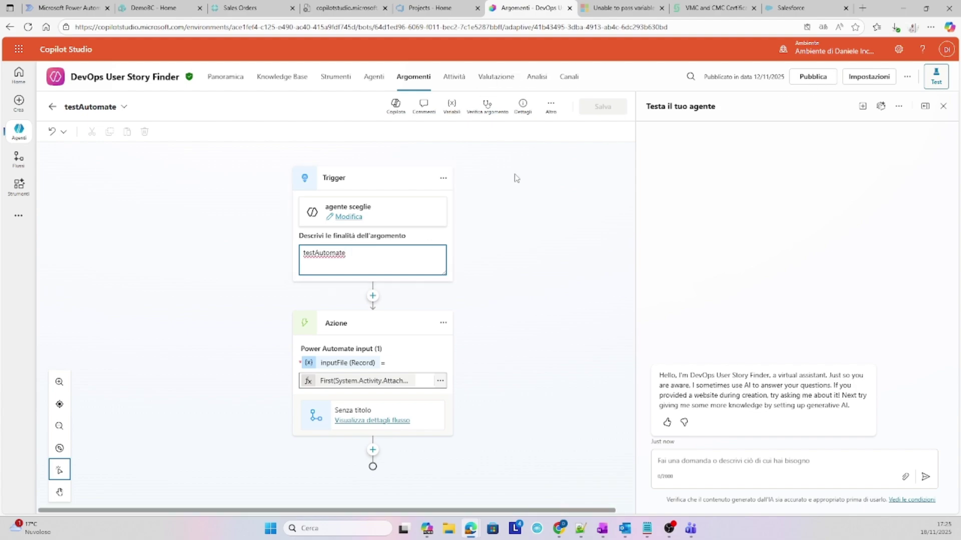
pyautogui.click(597, 129)
pyautogui.click(602, 106)
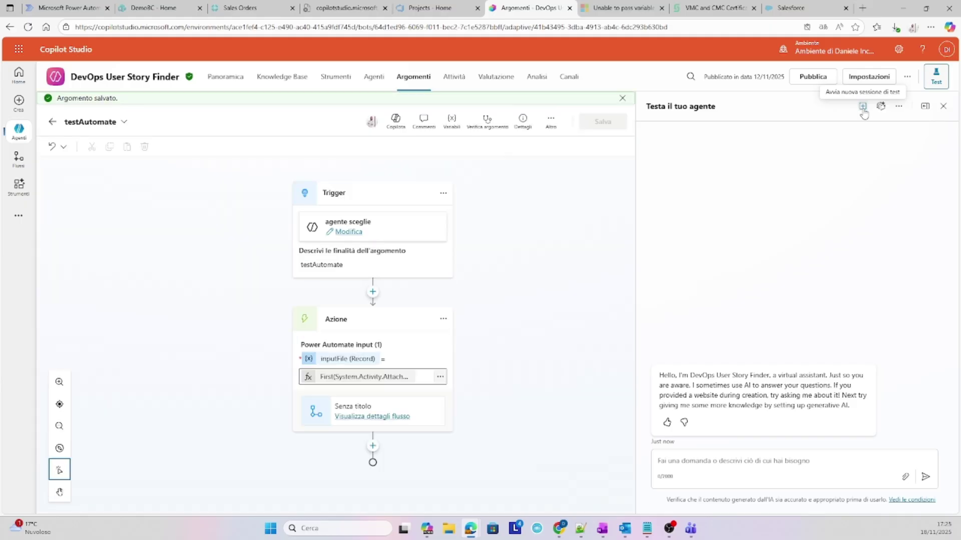
# Step: Start a new test session and send the agent the message "testautomate" with application3.xml attached
pyautogui.click(863, 112)
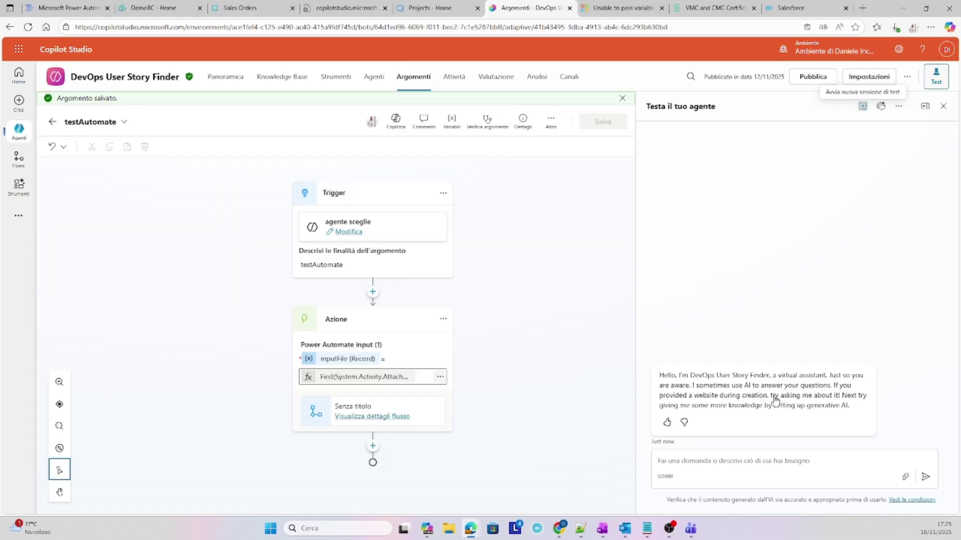
pyautogui.click(743, 465)
pyautogui.write('tes')
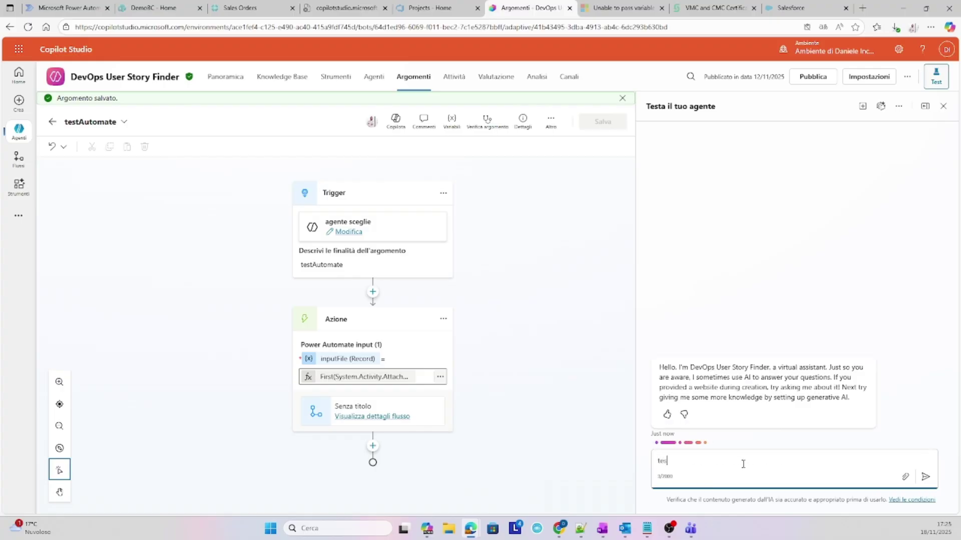
pyautogui.write('tautomate')
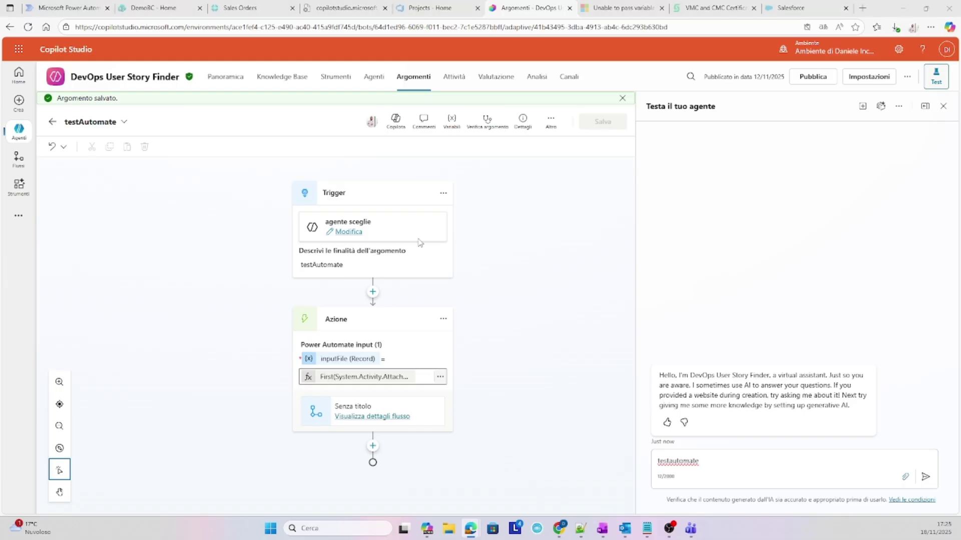
pyautogui.click(906, 477)
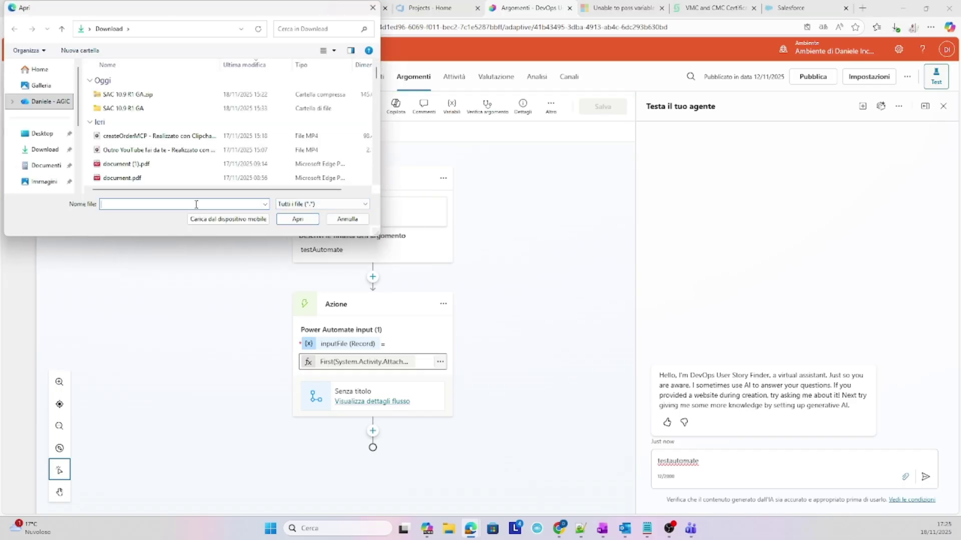
pyautogui.write('ap')
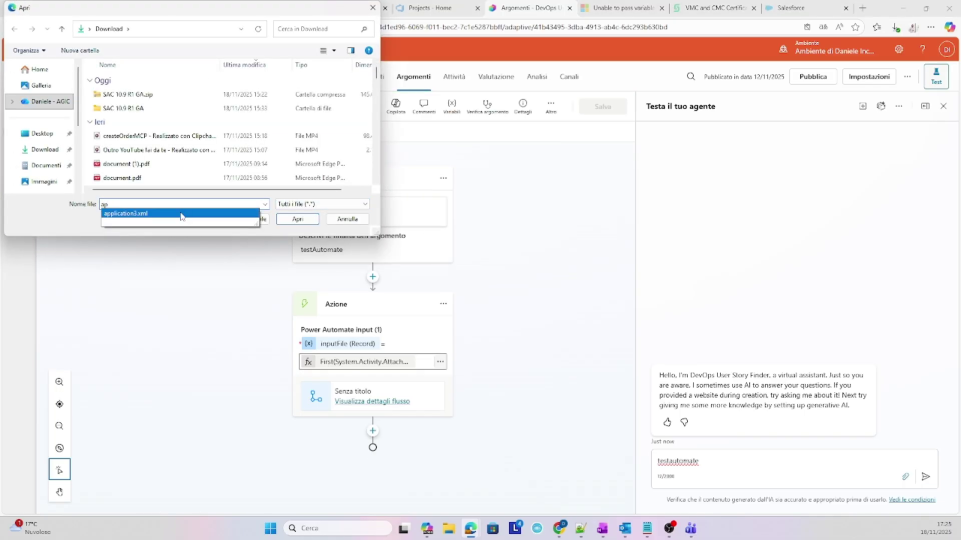
pyautogui.click(181, 214)
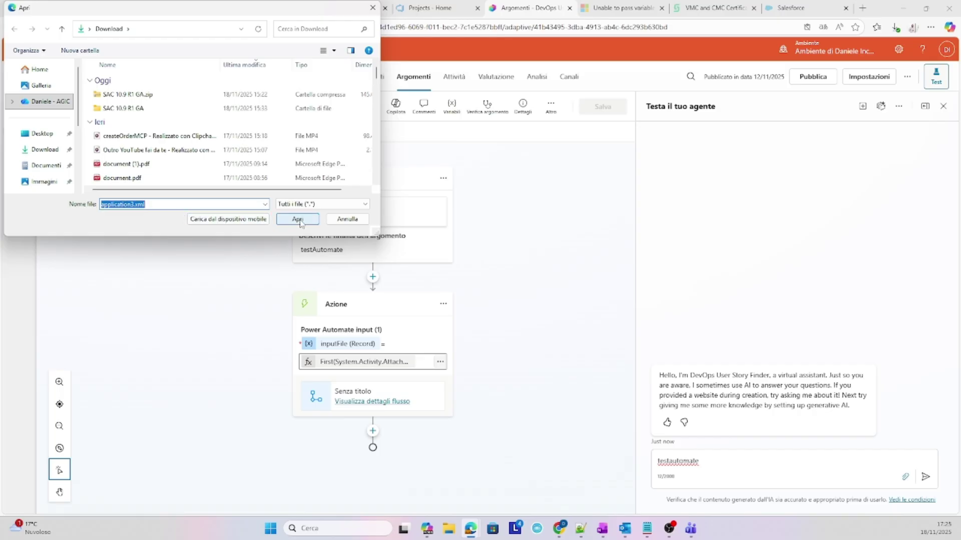
pyautogui.click(298, 220)
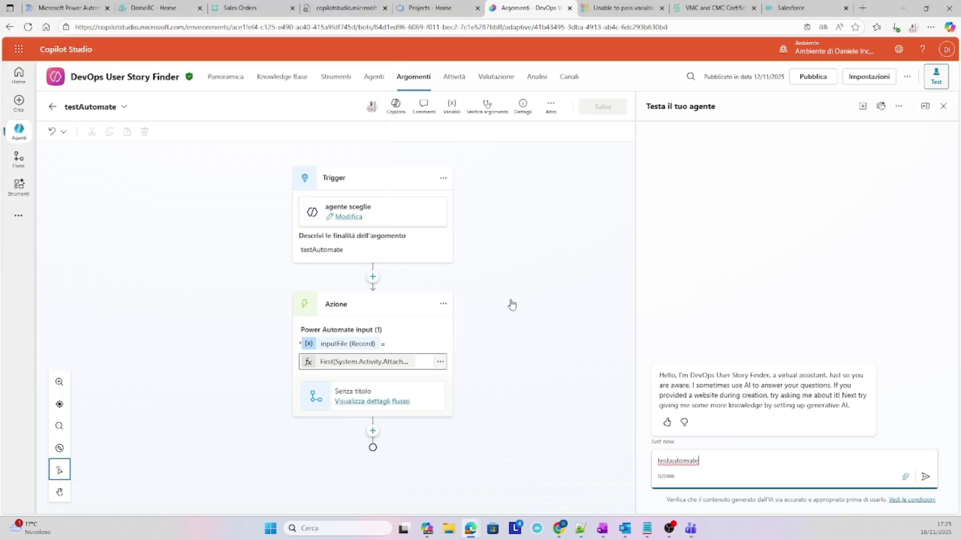
pyautogui.click(925, 477)
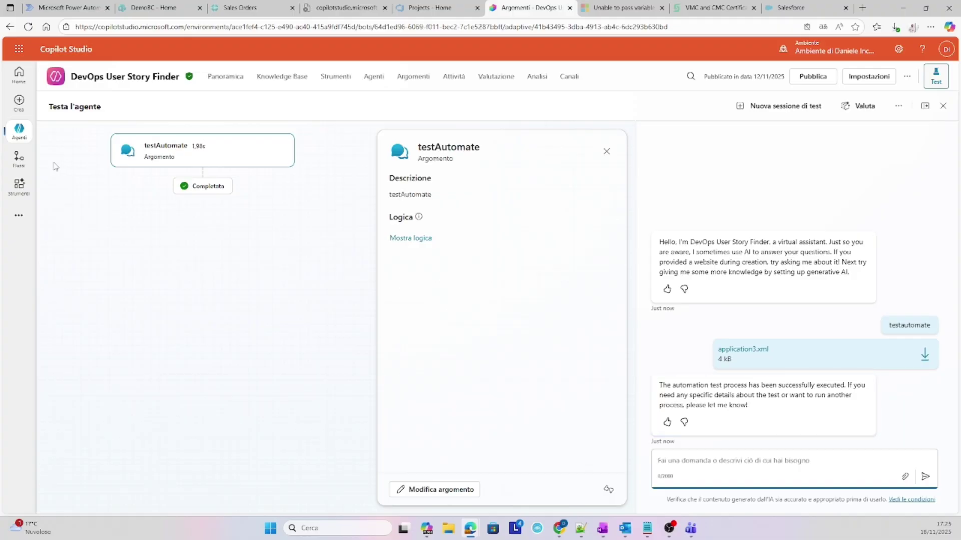
# Step: Open the latest run of the "Senza titolo" agent flow from its run history
pyautogui.click(20, 165)
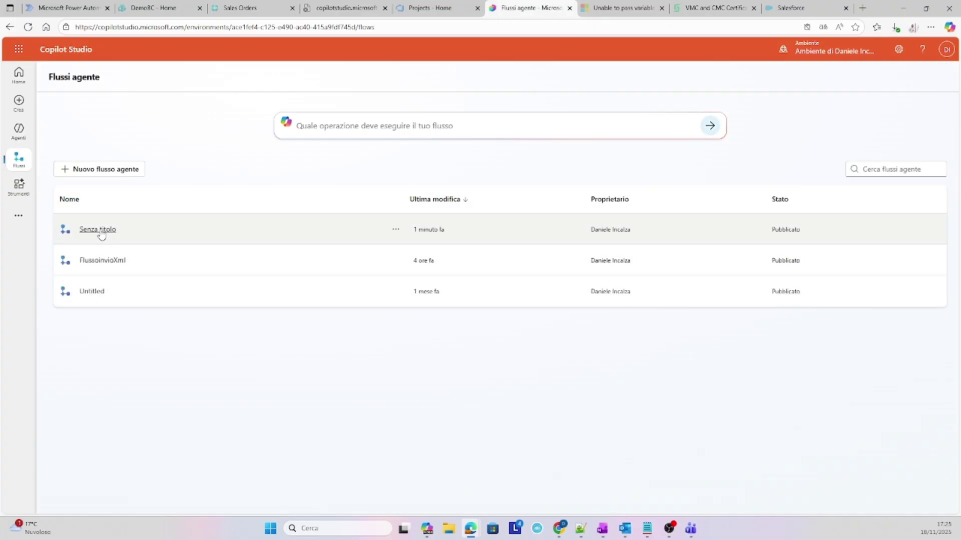
pyautogui.click(97, 231)
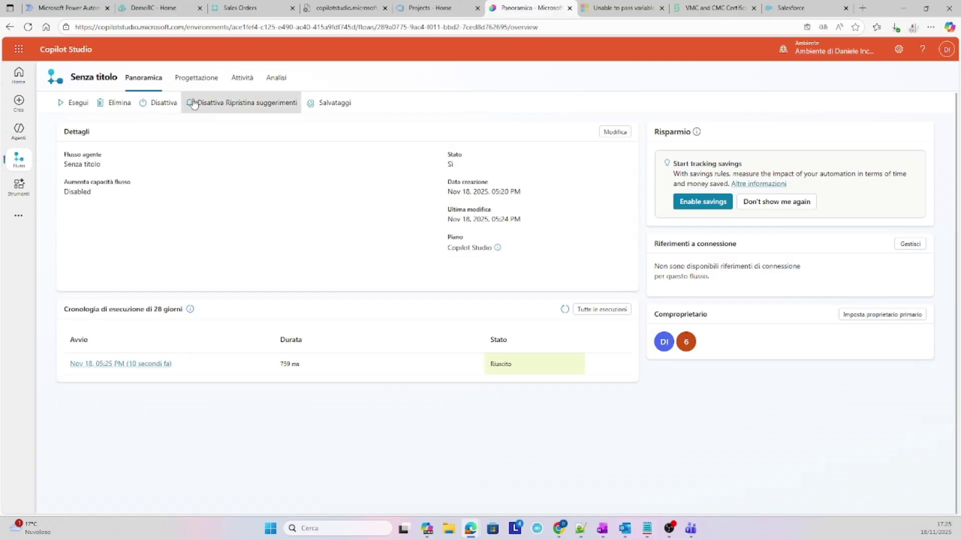
pyautogui.click(152, 364)
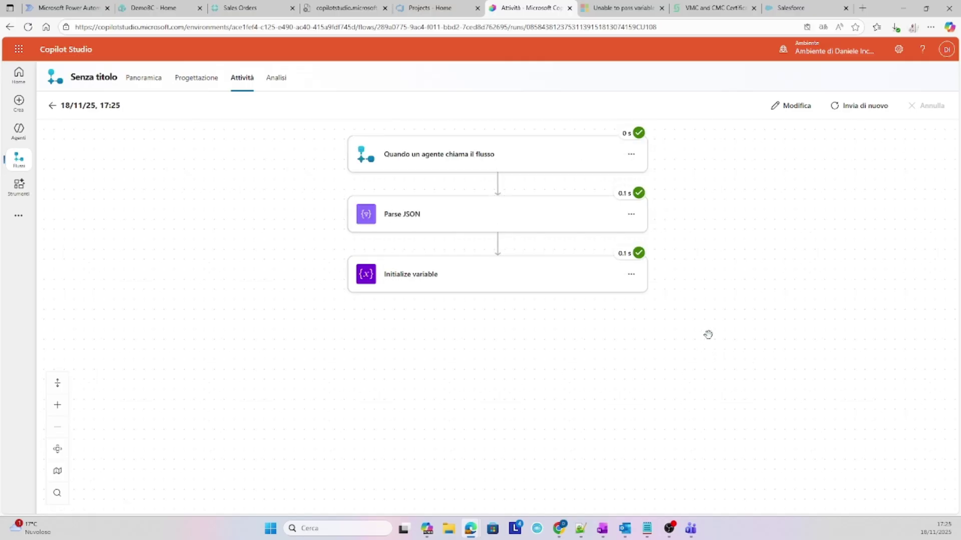
# Step: Examine the run's trigger and Parse JSON details, including the raw input of Parse JSON
pyautogui.moveTo(708, 336); pyautogui.dragTo(707, 291)
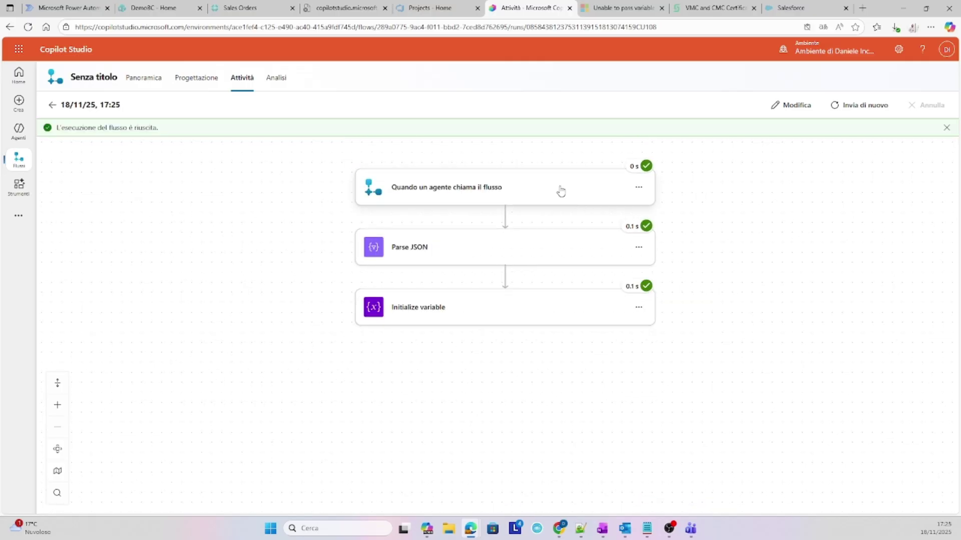
pyautogui.click(563, 191)
pyautogui.click(568, 189)
pyautogui.click(553, 250)
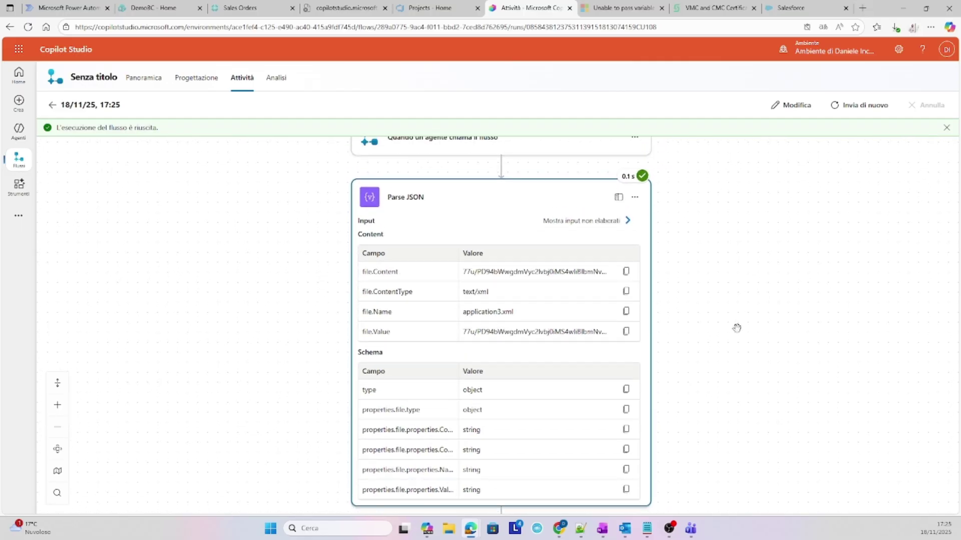
pyautogui.moveTo(735, 328); pyautogui.dragTo(735, 305)
pyautogui.click(608, 199)
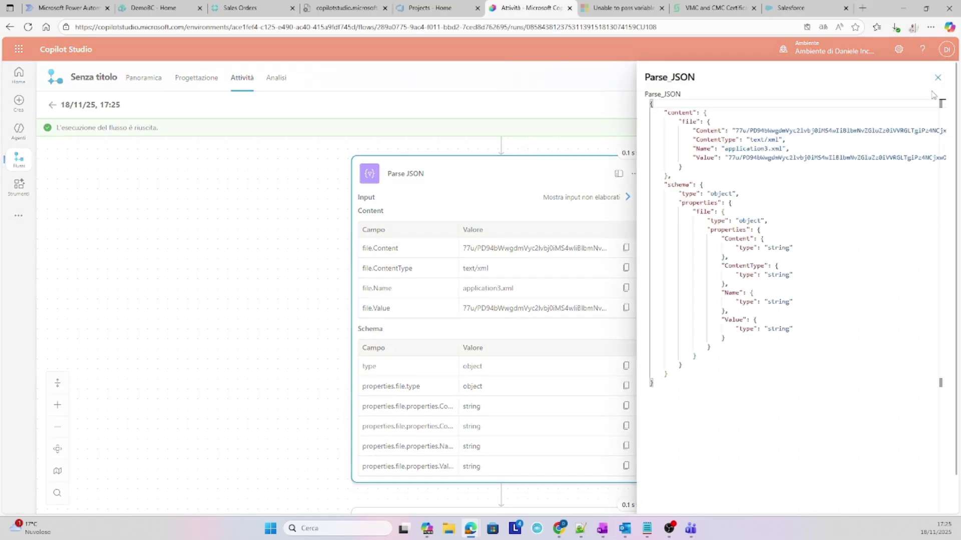
# Step: Examine the raw output of the run's Parse JSON action, including the file's Value field
pyautogui.click(938, 77)
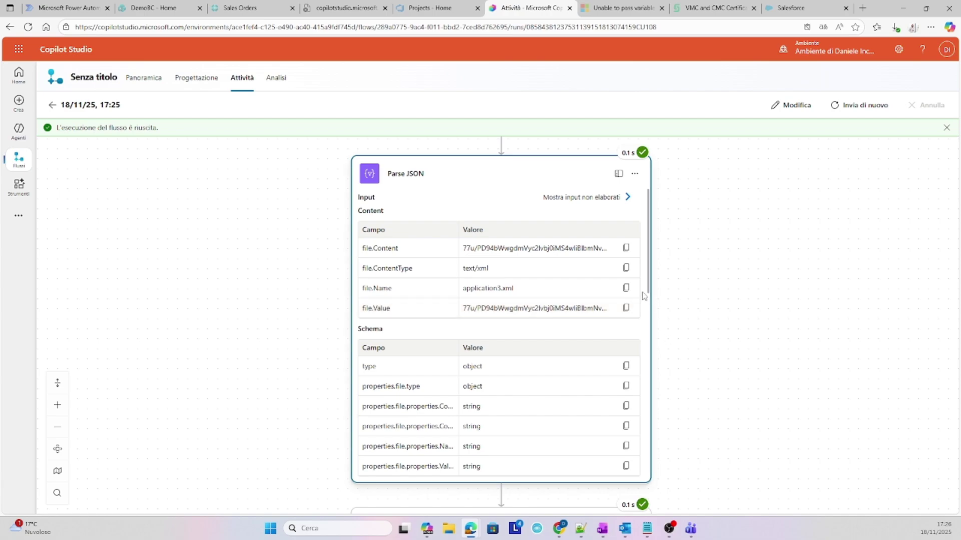
pyautogui.scroll(-4, 648, 304)
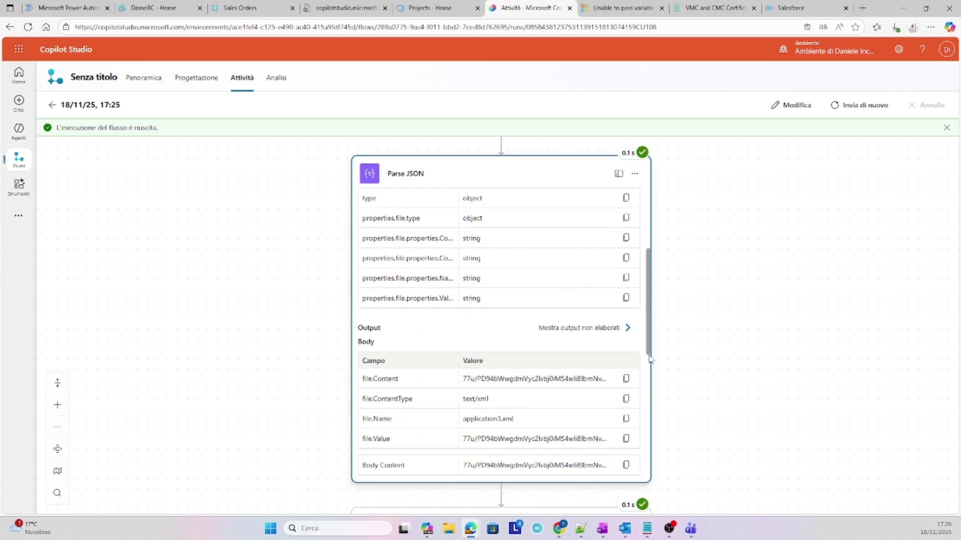
pyautogui.click(594, 318)
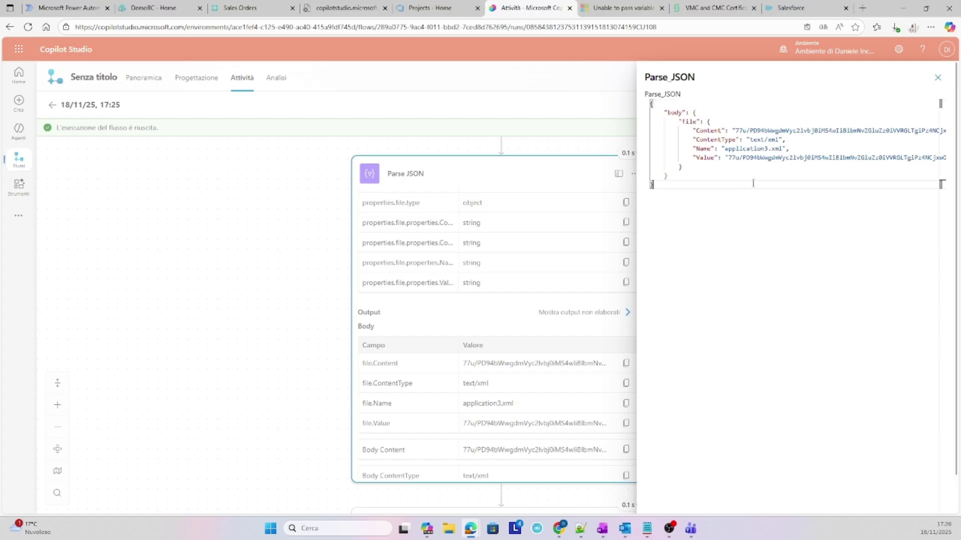
pyautogui.moveTo(660, 185); pyautogui.dragTo(650, 103)
pyautogui.moveTo(690, 158); pyautogui.dragTo(789, 157)
pyautogui.click(575, 148)
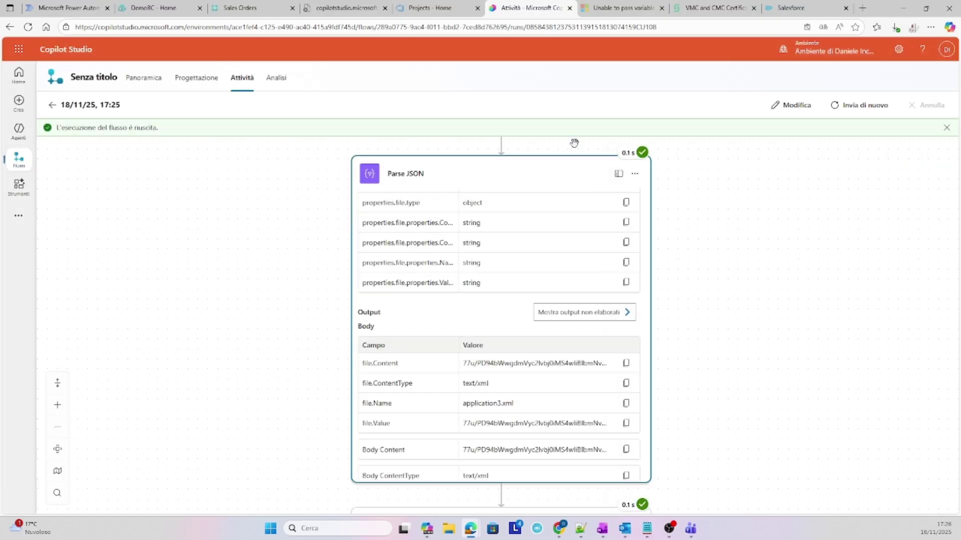
# Step: Examine the raw input of the run's Initialize variable action, including the value assigned to base64
pyautogui.moveTo(682, 326); pyautogui.dragTo(686, 170)
pyautogui.click(562, 374)
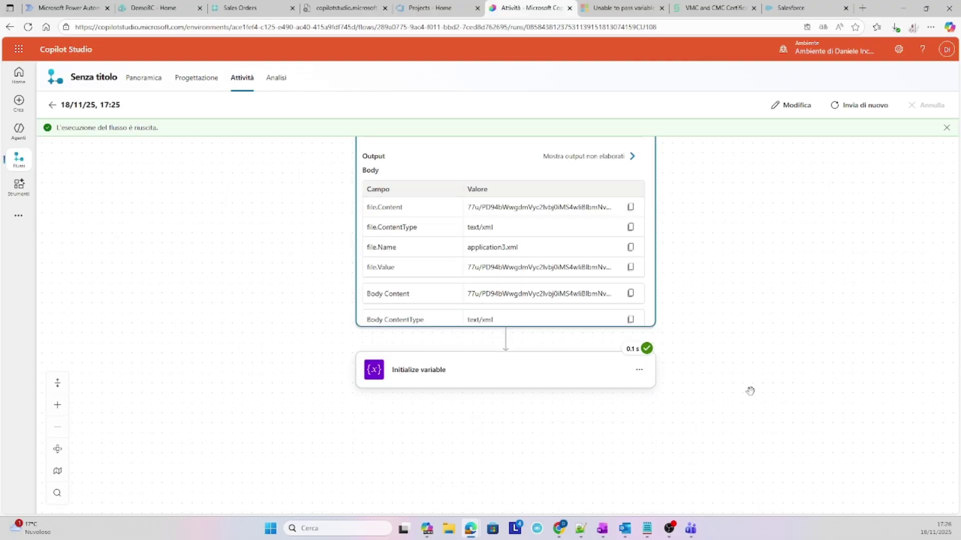
pyautogui.moveTo(744, 382); pyautogui.dragTo(737, 257)
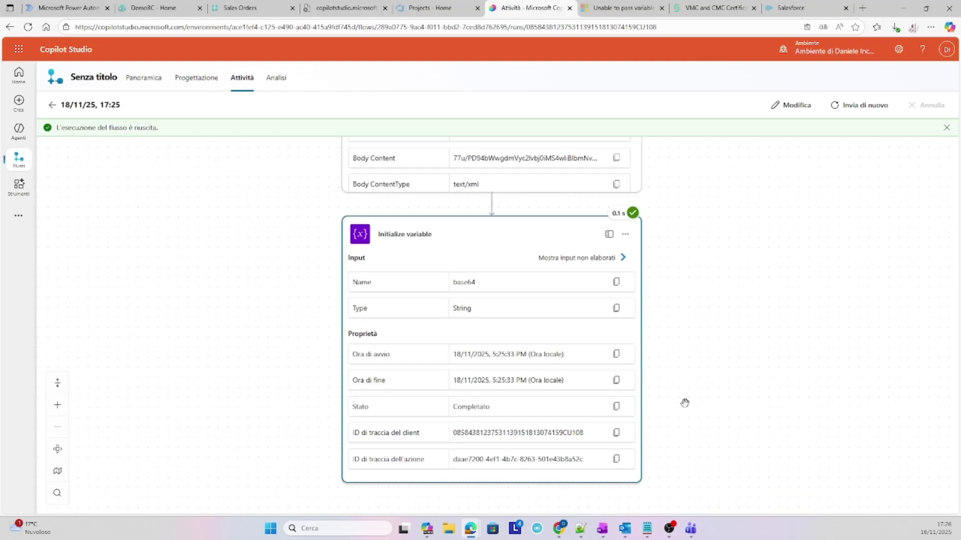
pyautogui.moveTo(685, 403); pyautogui.dragTo(695, 382)
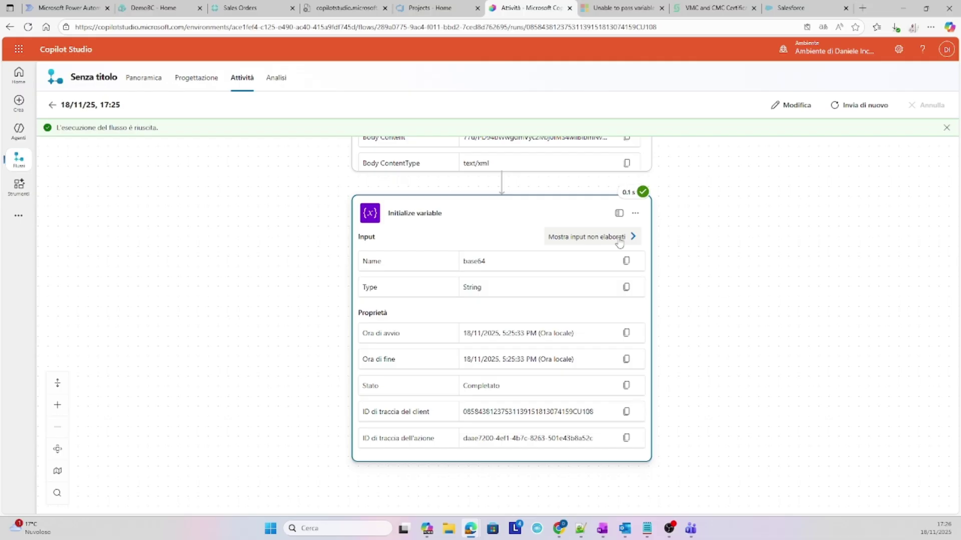
pyautogui.click(620, 241)
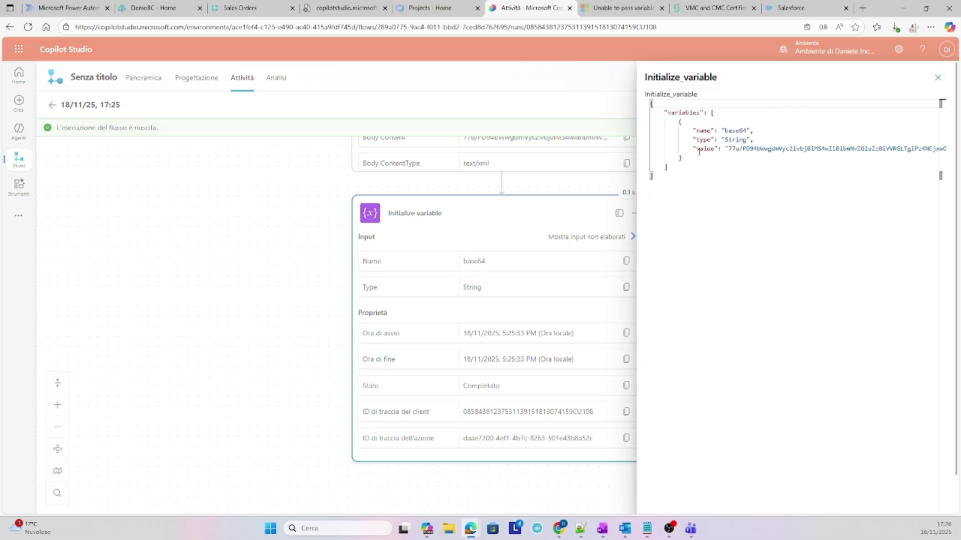
pyautogui.moveTo(698, 149); pyautogui.dragTo(916, 149)
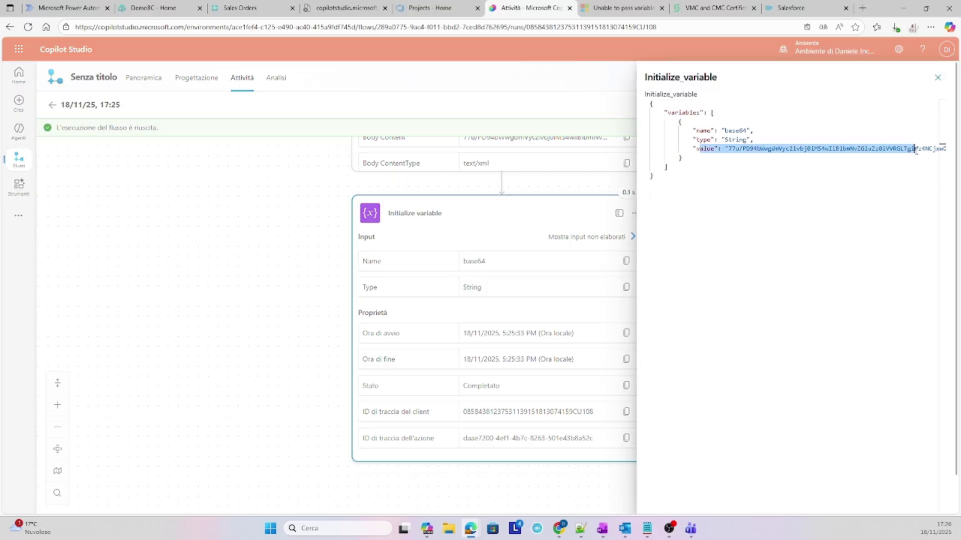